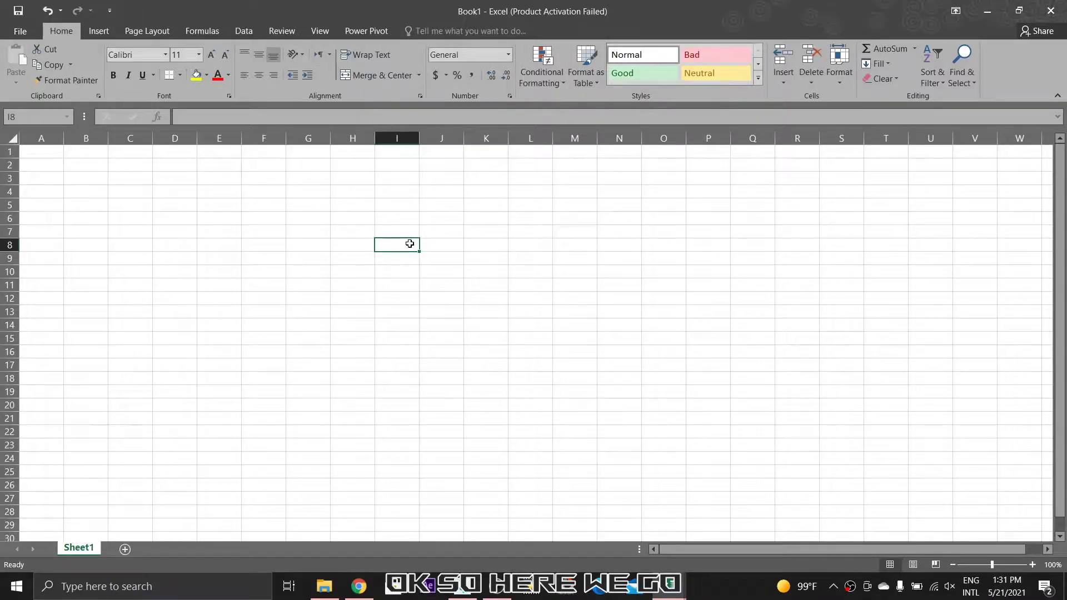
# Step: Enter the header 'Names' in I8
pyautogui.write('Names')
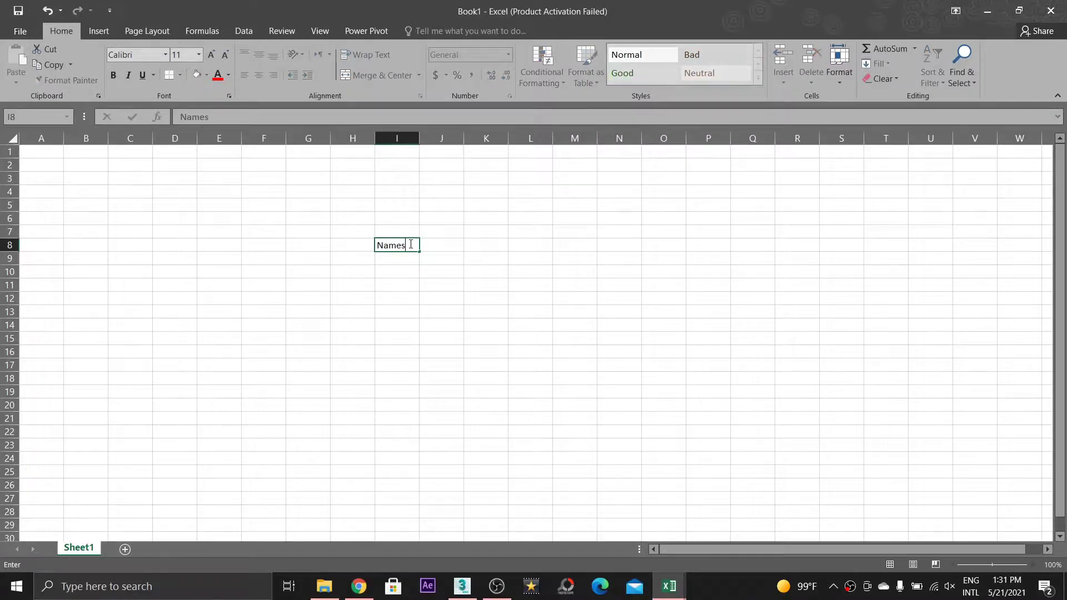
pyautogui.press('Tab')
pyautogui.press('Down')
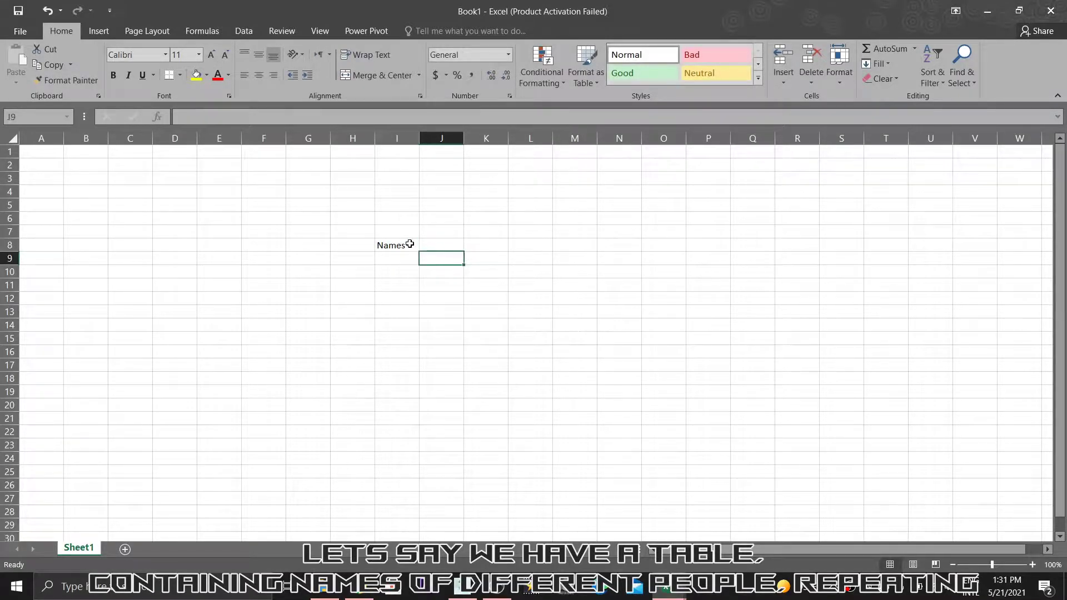
pyautogui.press('Left')
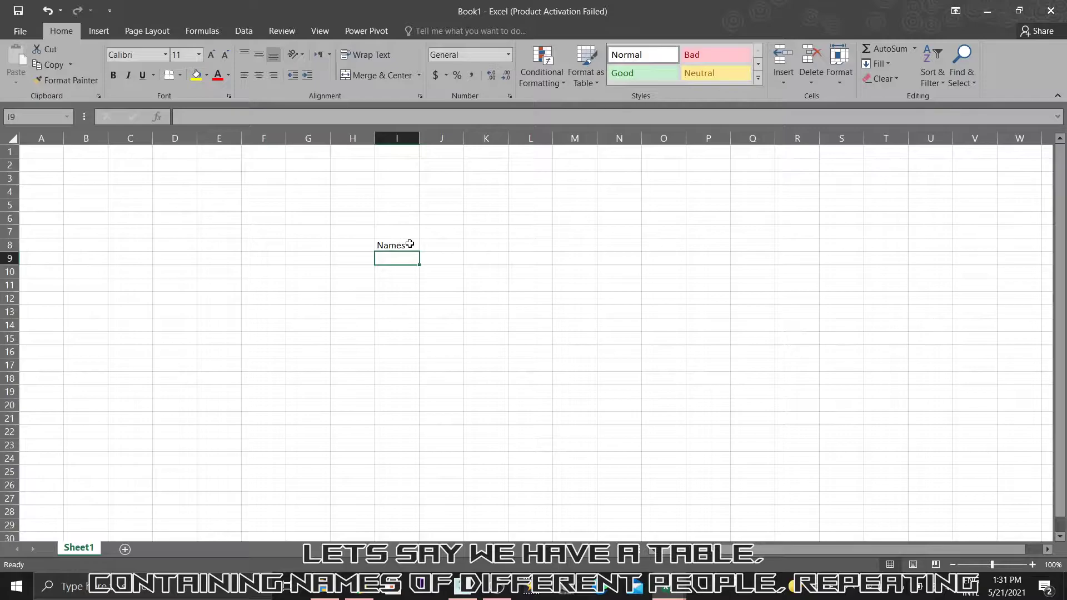
# Step: Fill I9:I18 with Arshad, Bilal, John, Bilal, Arshad, John, shahid, naveed and 'a b'
pyautogui.write('Arshad')
pyautogui.press('Return')
pyautogui.write('Bilal')
pyautogui.press('Return')
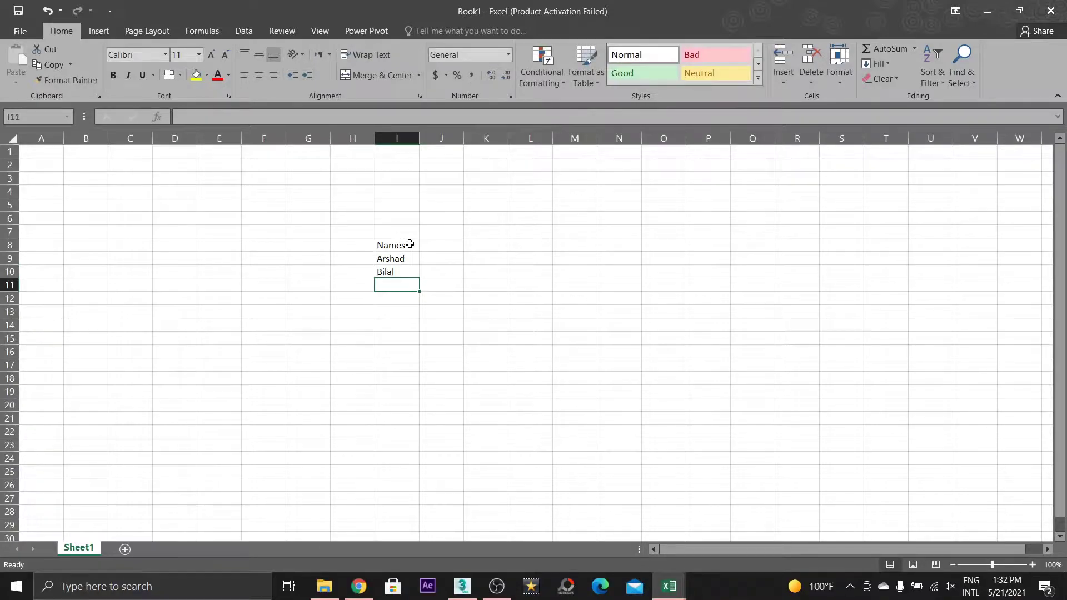
pyautogui.write('John')
pyautogui.press('Return')
pyautogui.write('Bilal ')
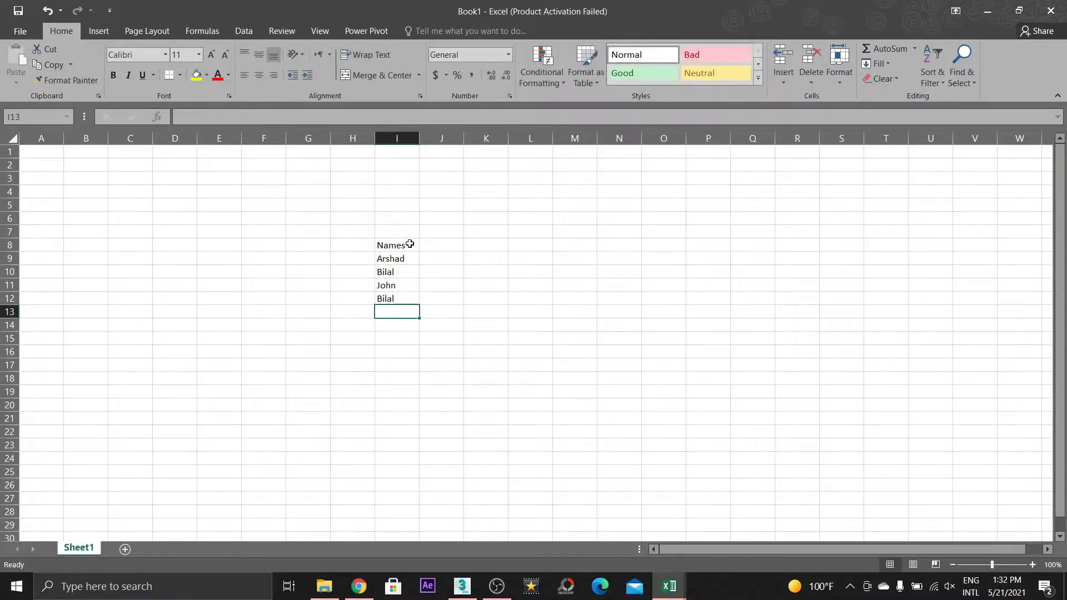
pyautogui.write('Arshad John shahid')
pyautogui.press('Return')
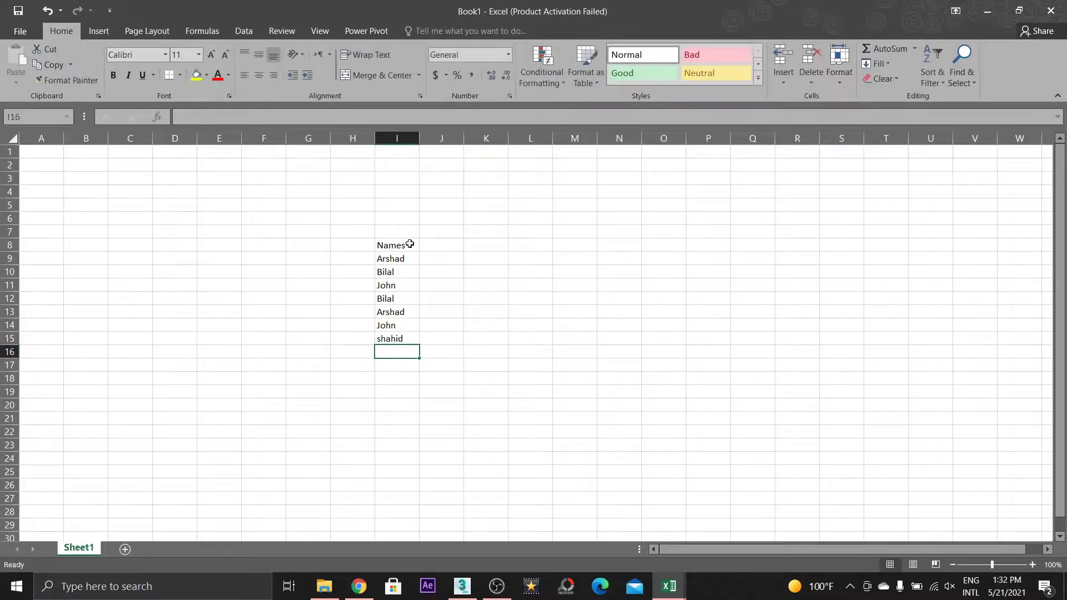
pyautogui.write('naveed')
pyautogui.press('Return')
pyautogui.write('a b')
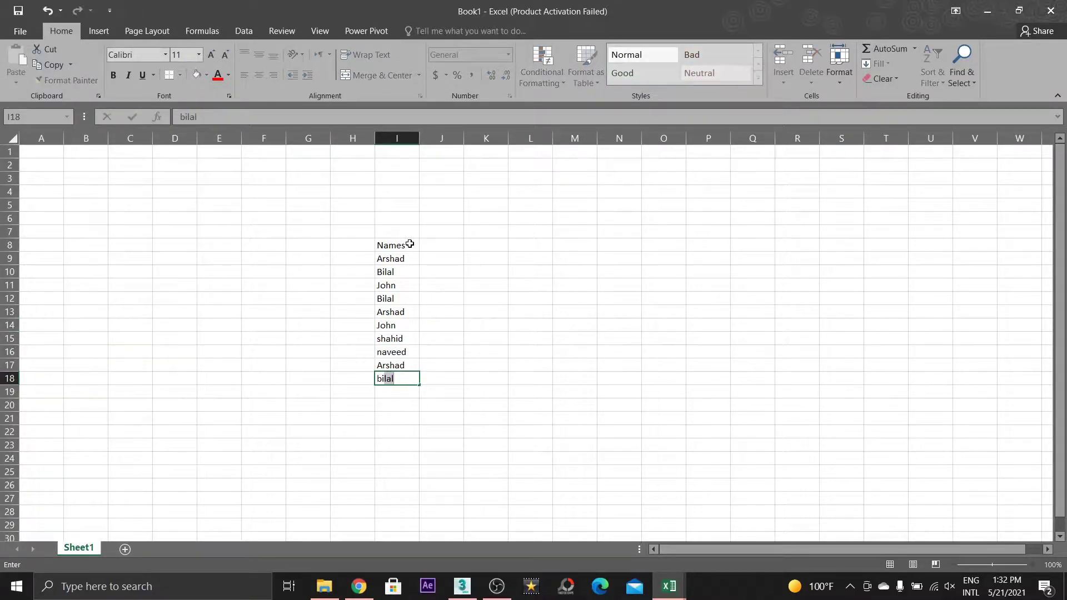
pyautogui.press('Return')
# Step: Make the Names header in I8 bold
pyautogui.moveTo(403, 242)
pyautogui.mouseDown()
pyautogui.moveTo(411, 245)
pyautogui.moveTo(394, 383)
pyautogui.mouseUp()
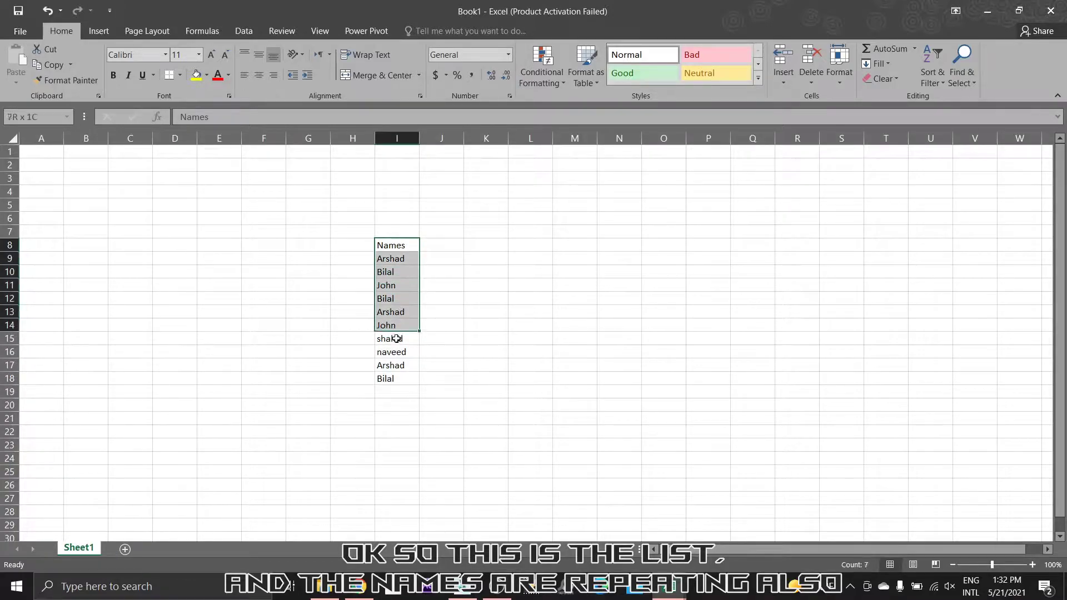
pyautogui.click(396, 245)
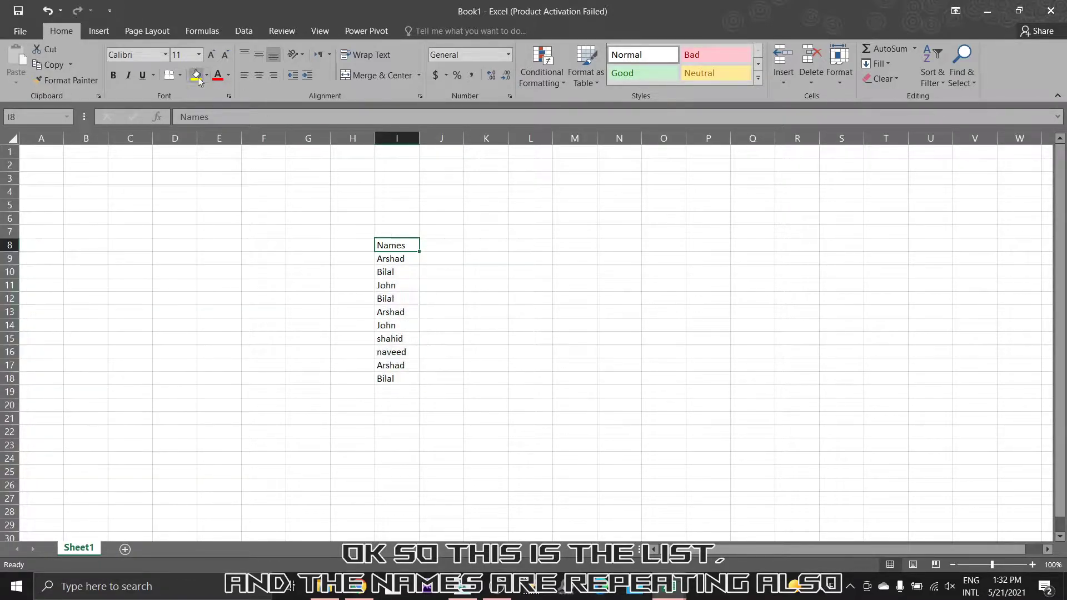
pyautogui.click(114, 75)
pyautogui.click(444, 312)
# Step: Apply All Borders to the list I8:I18
pyautogui.moveTo(379, 250); pyautogui.dragTo(389, 380)
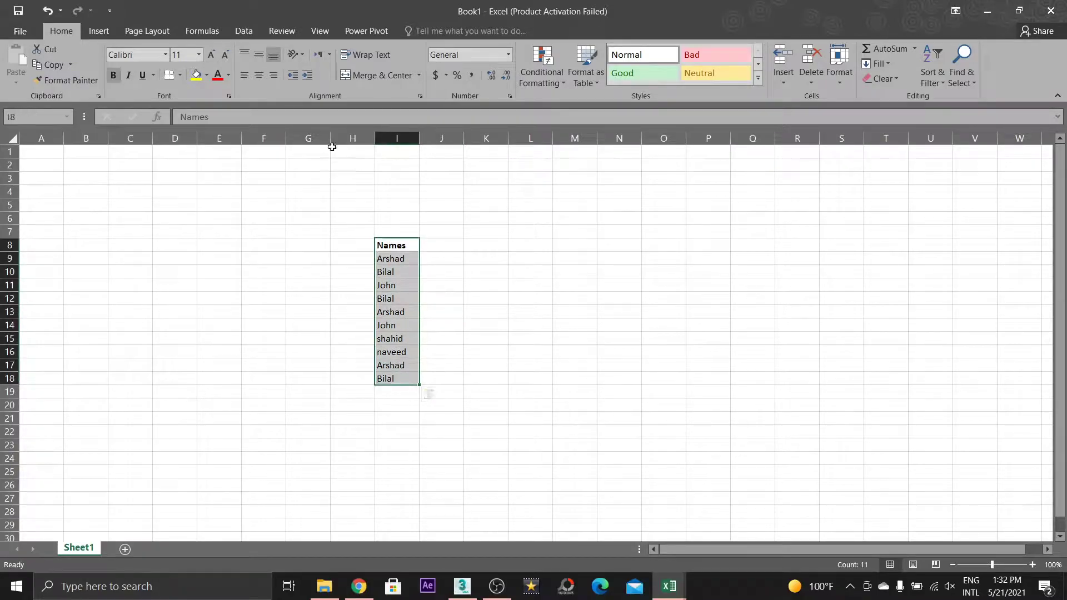
pyautogui.click(179, 79)
pyautogui.click(222, 192)
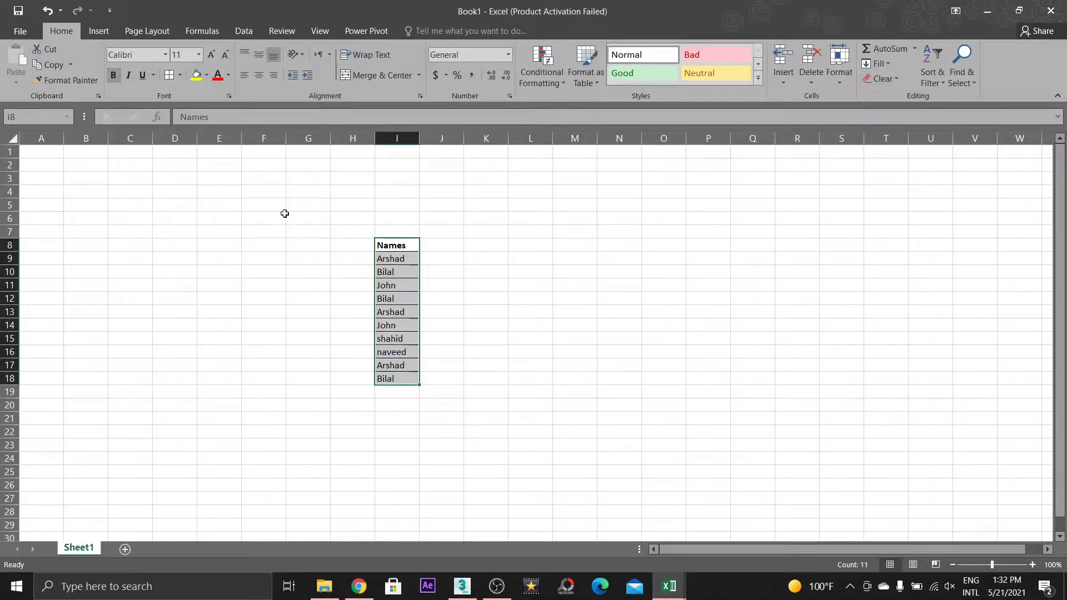
pyautogui.click(530, 231)
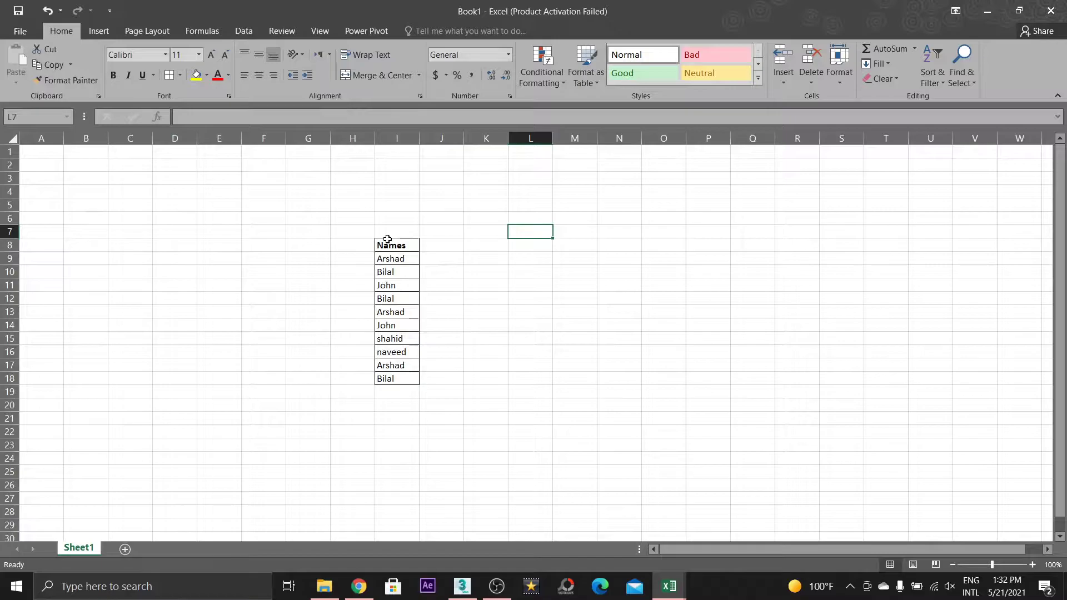
pyautogui.moveTo(387, 245); pyautogui.dragTo(403, 380)
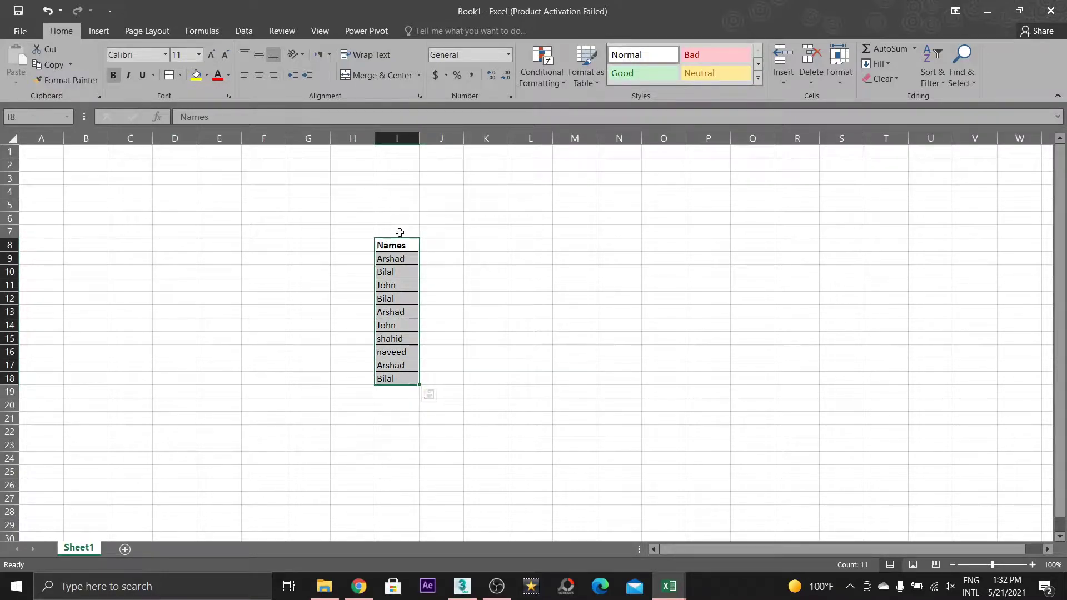
# Step: Type 'I want to count how many times every name has repeated!!!!!!!!' into P10
pyautogui.click(530, 258)
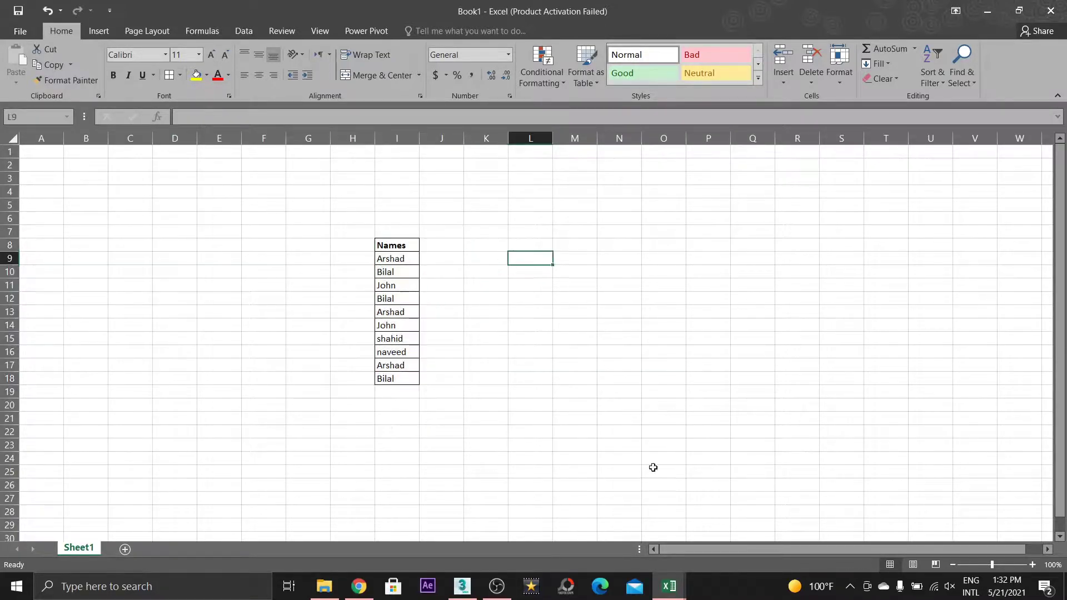
pyautogui.click(691, 271)
pyautogui.write('I want to count how')
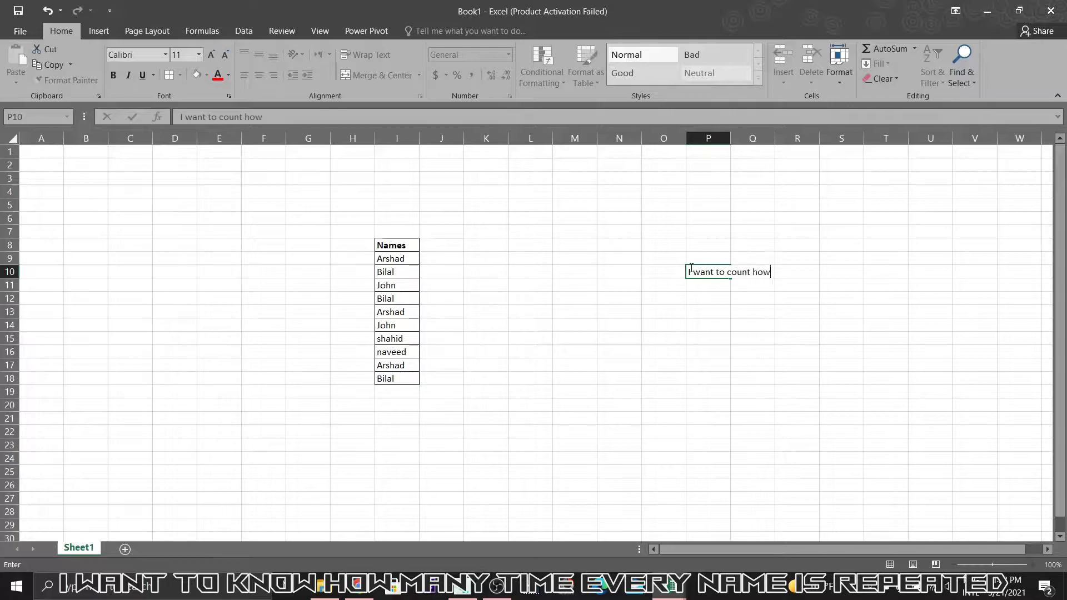
pyautogui.write(' many times every name')
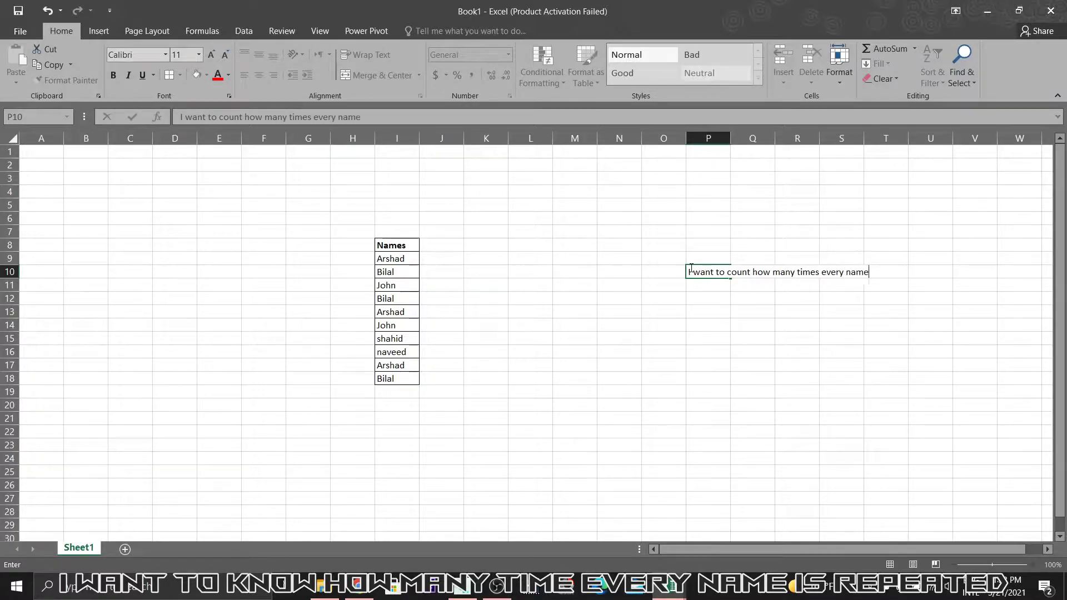
pyautogui.write(' has repeated')
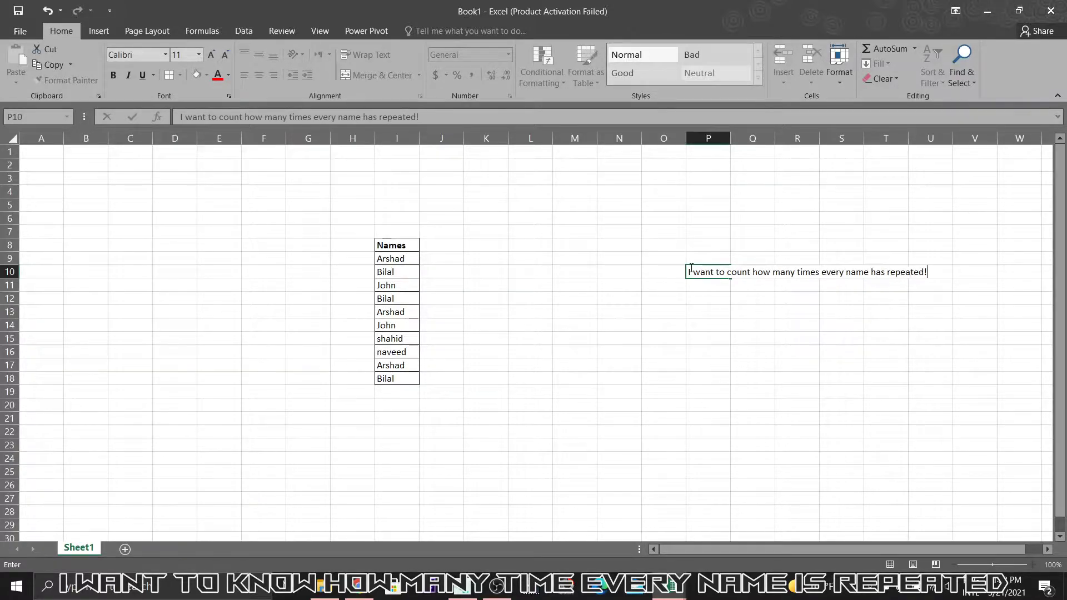
pyautogui.write('!!!!!!!!')
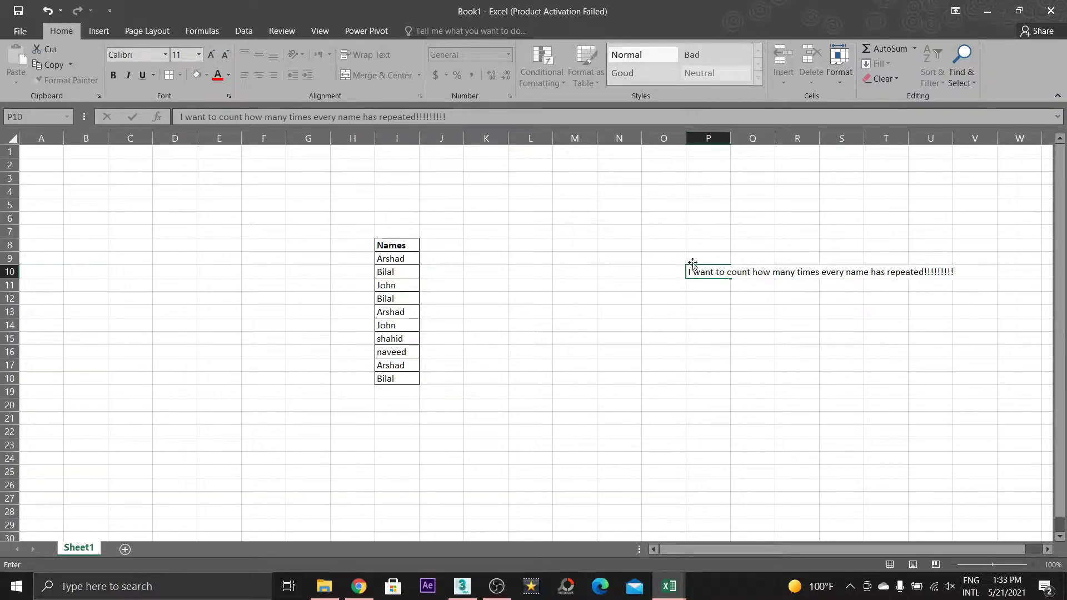
pyautogui.moveTo(688, 273); pyautogui.dragTo(934, 290)
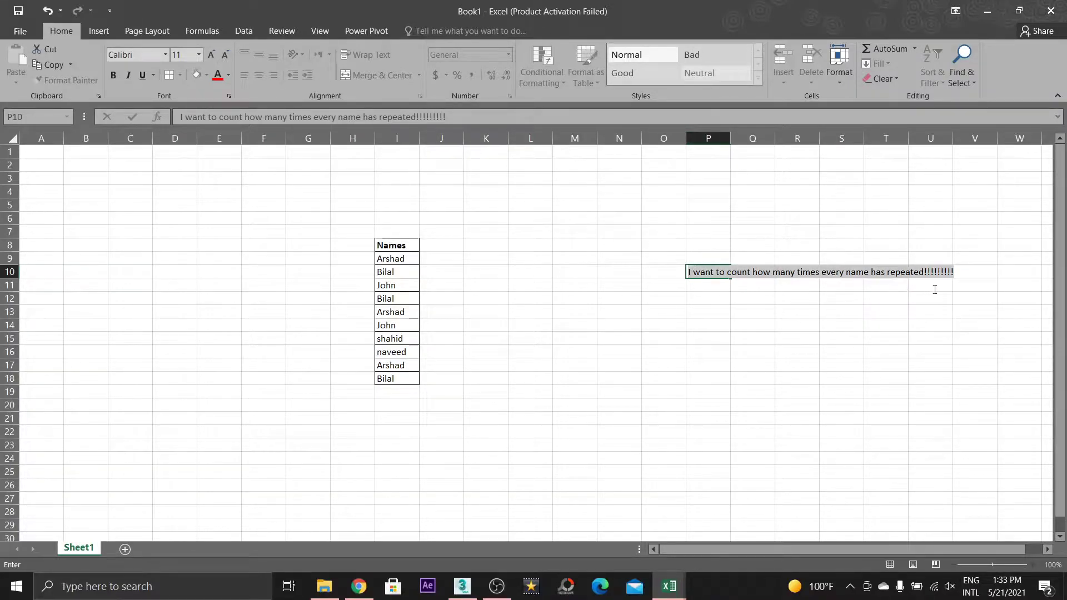
pyautogui.click(563, 276)
# Step: Pick out the repeated names by hand: I9/I13/I17, I10/I12/I18, and I11/I14
pyautogui.click(398, 257)
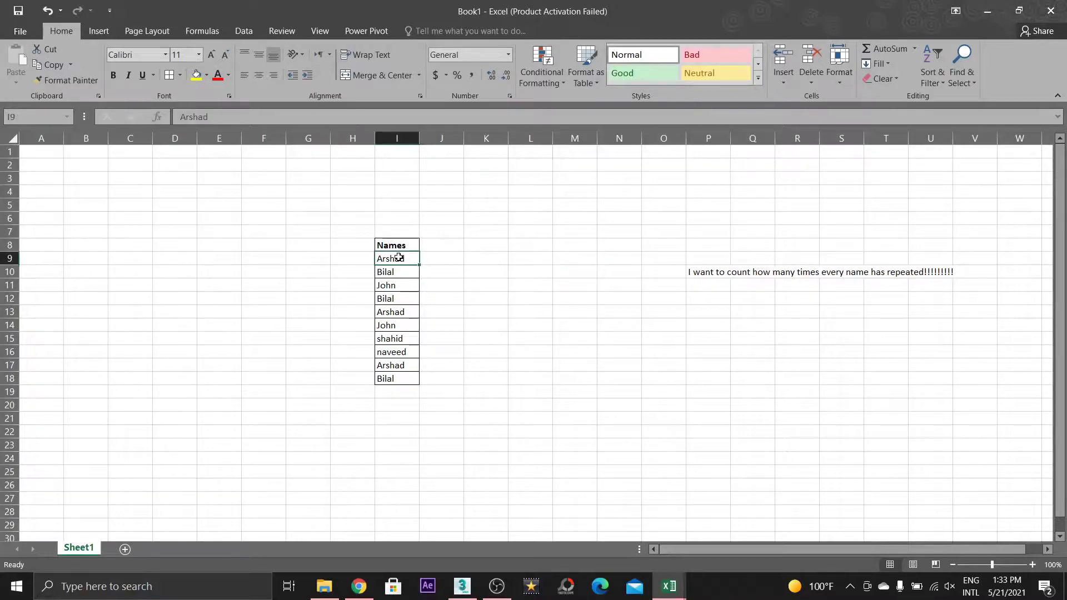
pyautogui.keyDown('ctrl'); pyautogui.click(407, 312); pyautogui.keyUp('ctrl')
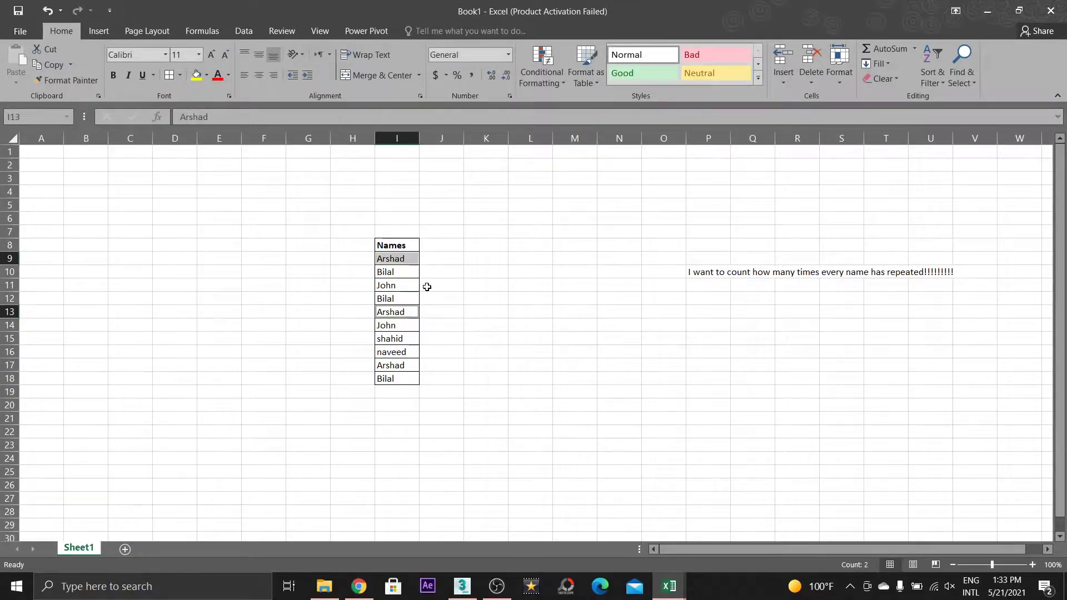
pyautogui.keyDown('ctrl'); pyautogui.click(407, 367); pyautogui.keyUp('ctrl')
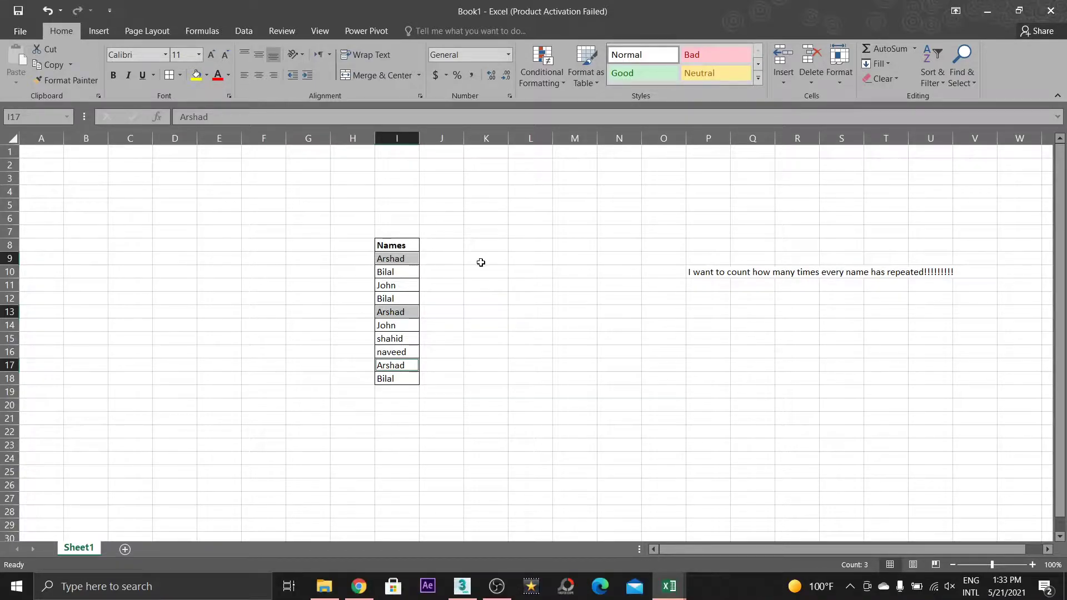
pyautogui.click(395, 272)
pyautogui.keyDown('ctrl'); pyautogui.click(397, 298); pyautogui.keyUp('ctrl')
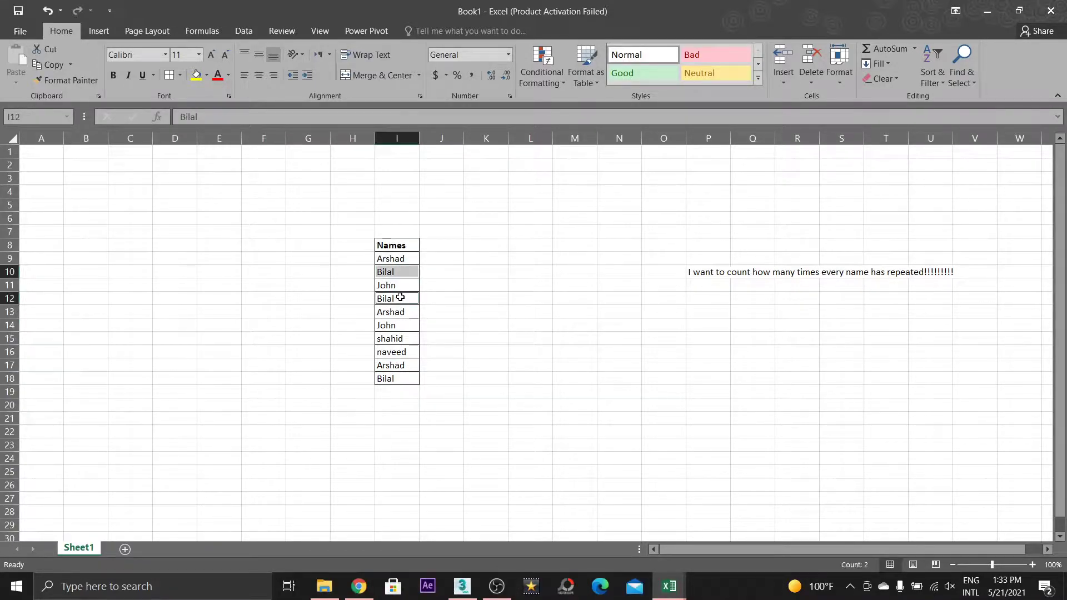
pyautogui.keyDown('ctrl'); pyautogui.click(402, 380); pyautogui.keyUp('ctrl')
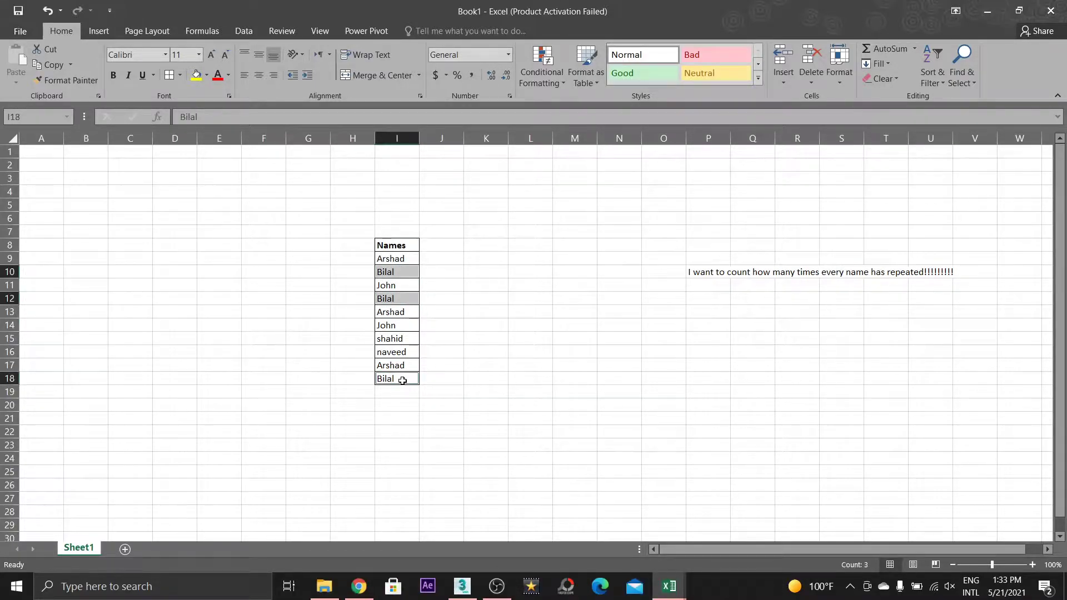
pyautogui.click(403, 285)
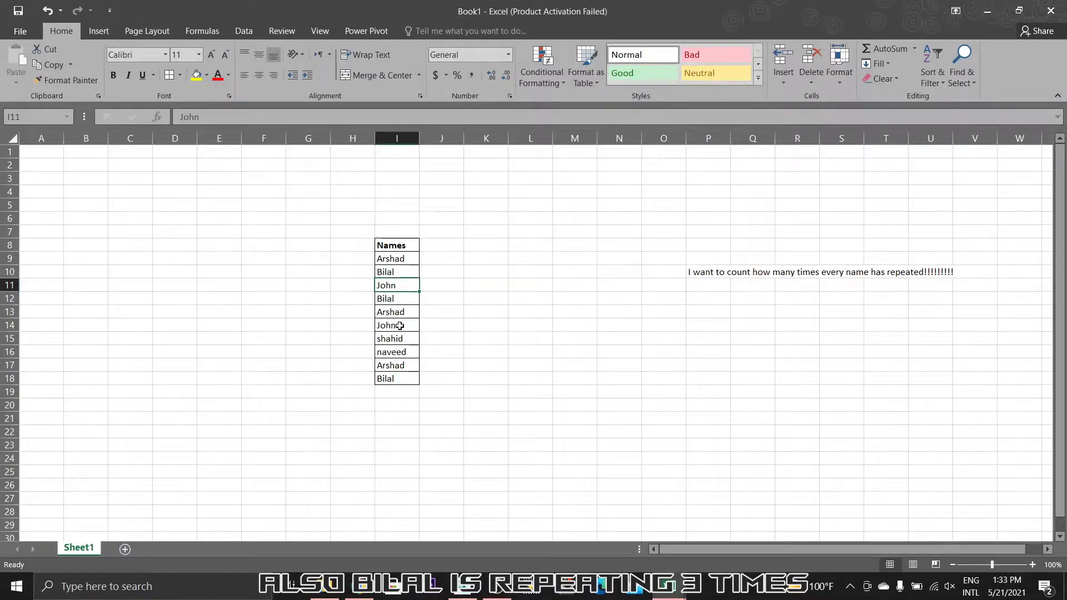
pyautogui.keyDown('ctrl'); pyautogui.click(399, 325); pyautogui.keyUp('ctrl')
pyautogui.click(448, 324)
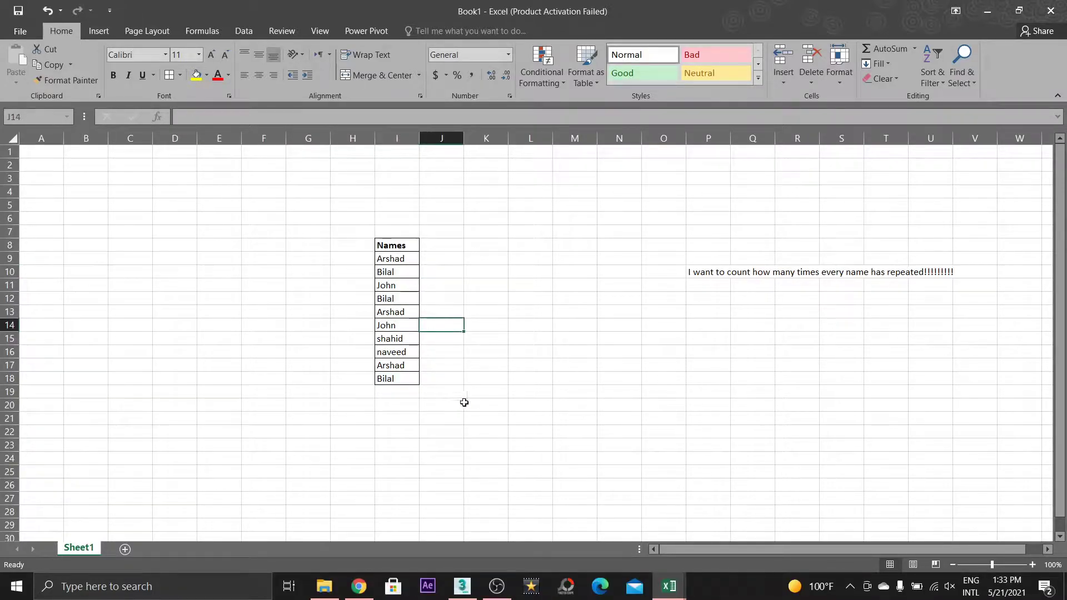
# Step: Write 'long process' in cell L14
pyautogui.click(519, 325)
pyautogui.write('long proc')
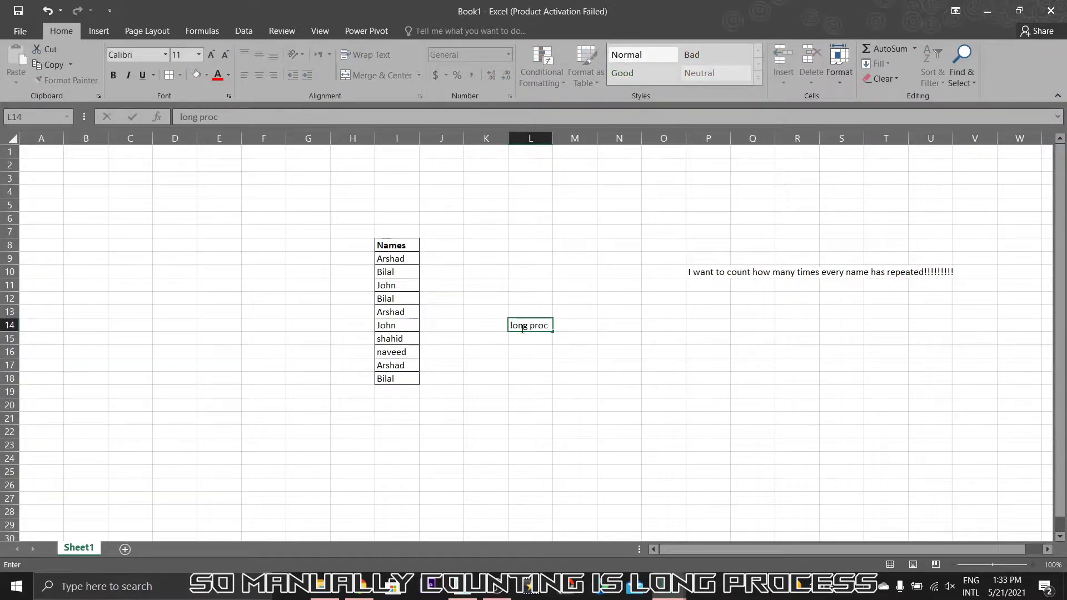
pyautogui.write('ess')
pyautogui.press('Return')
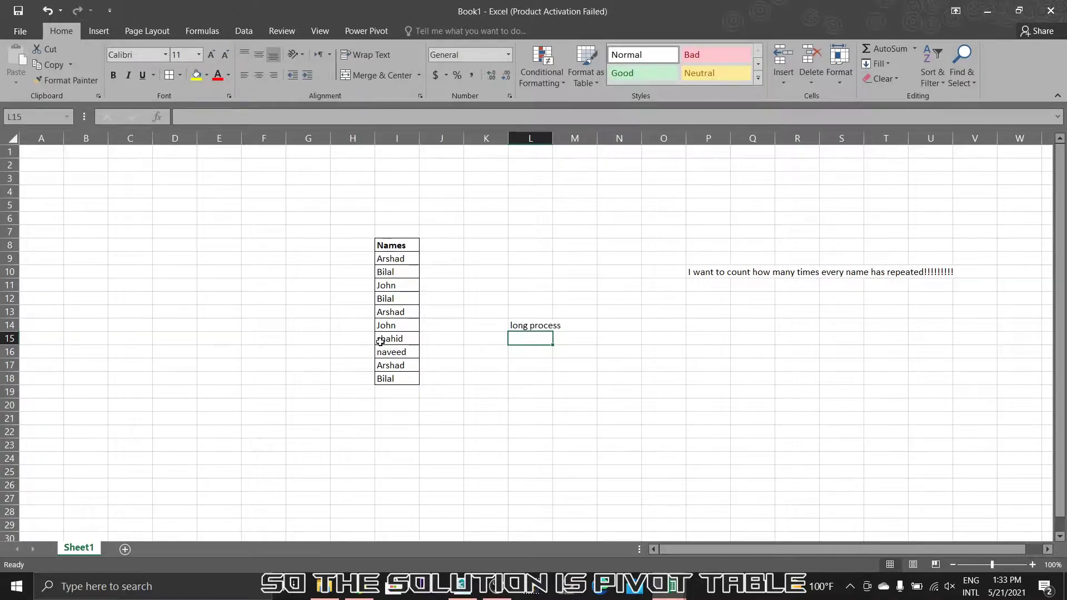
pyautogui.click(392, 302)
# Step: Insert a PivotTable from I8:I18 on a new worksheet, Sheet2
pyautogui.moveTo(391, 245); pyautogui.dragTo(403, 382)
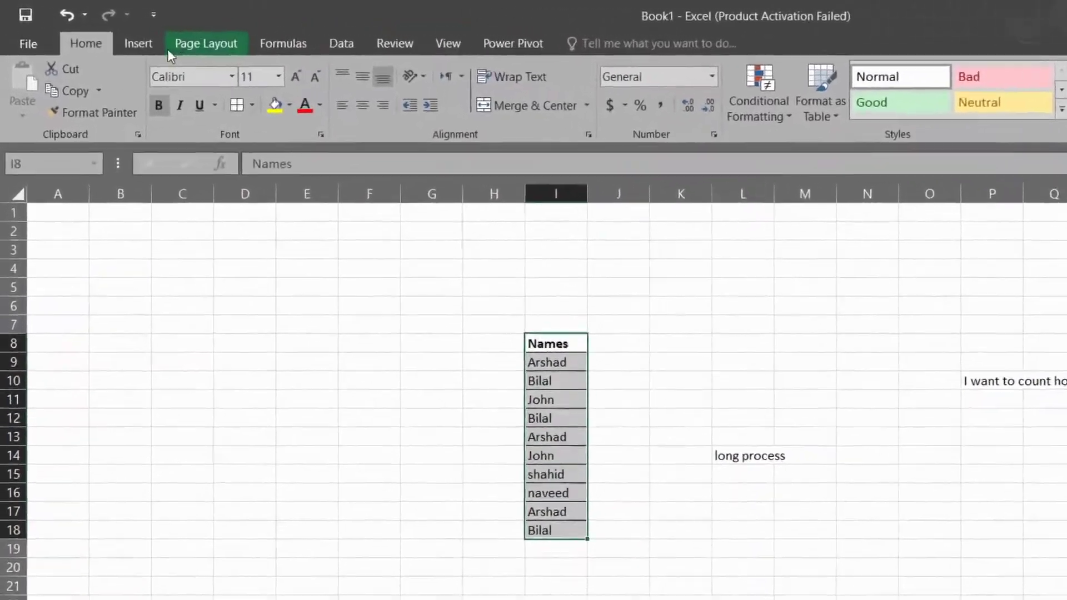
pyautogui.click(98, 31)
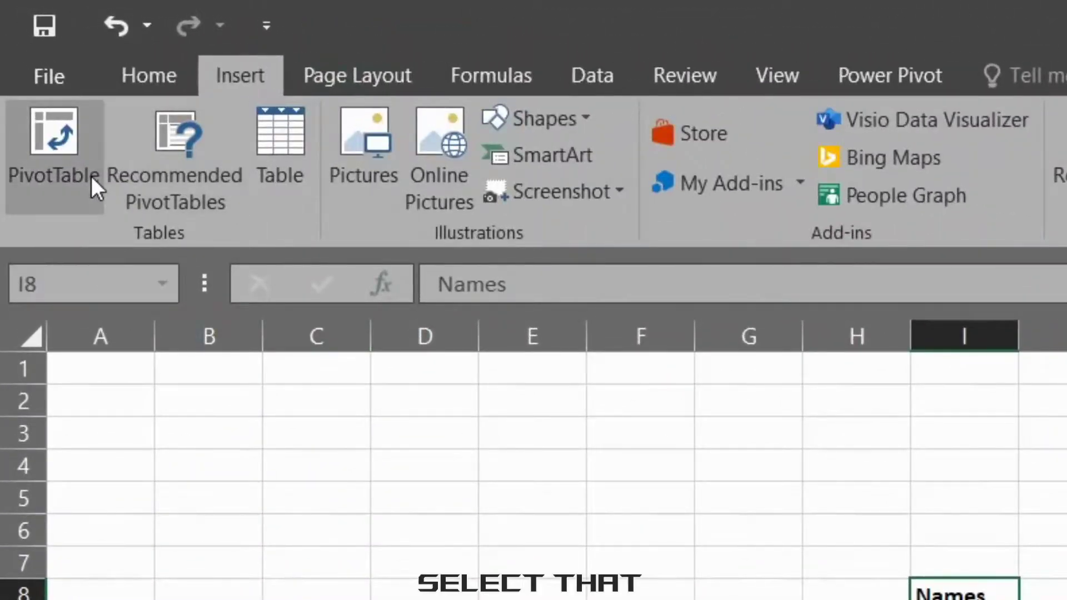
pyautogui.click(91, 176)
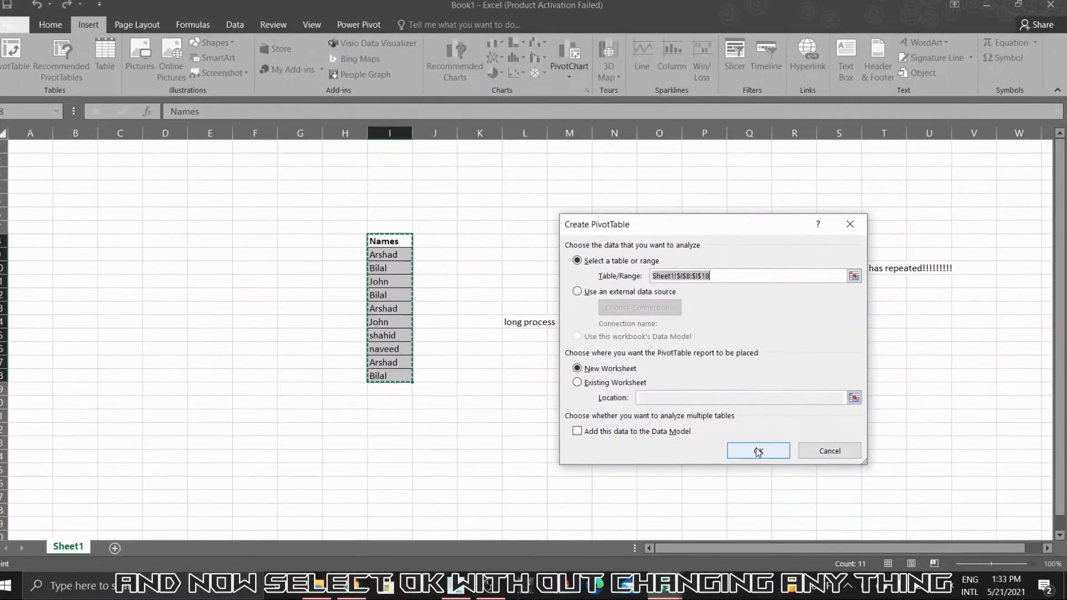
pyautogui.click(586, 530)
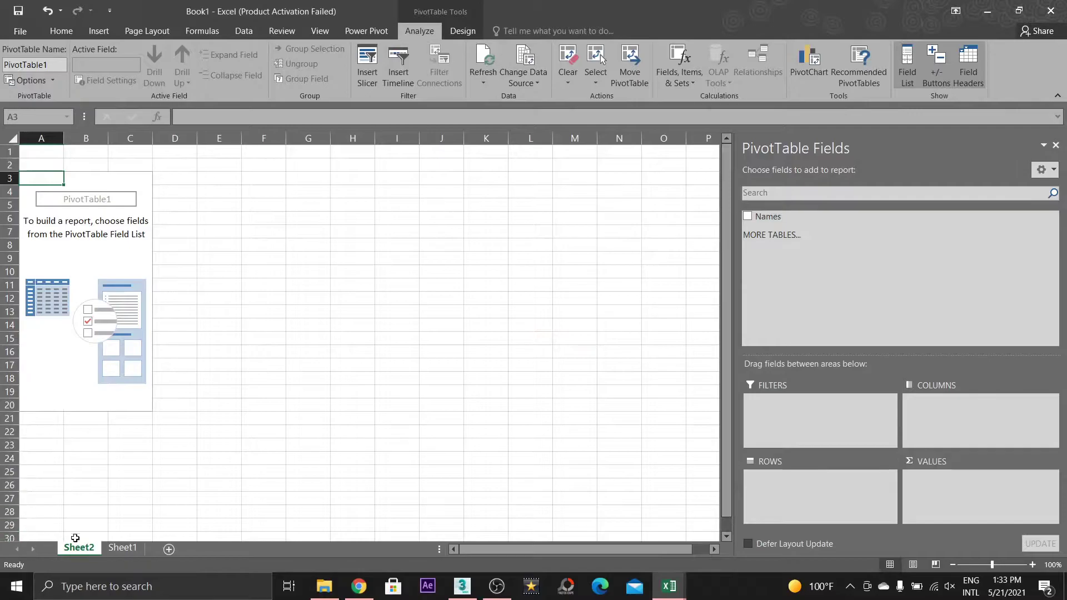
# Step: Add Names to the pivot Rows, listing Arshad, Bilal, John, naveed and shahid
pyautogui.click(118, 552)
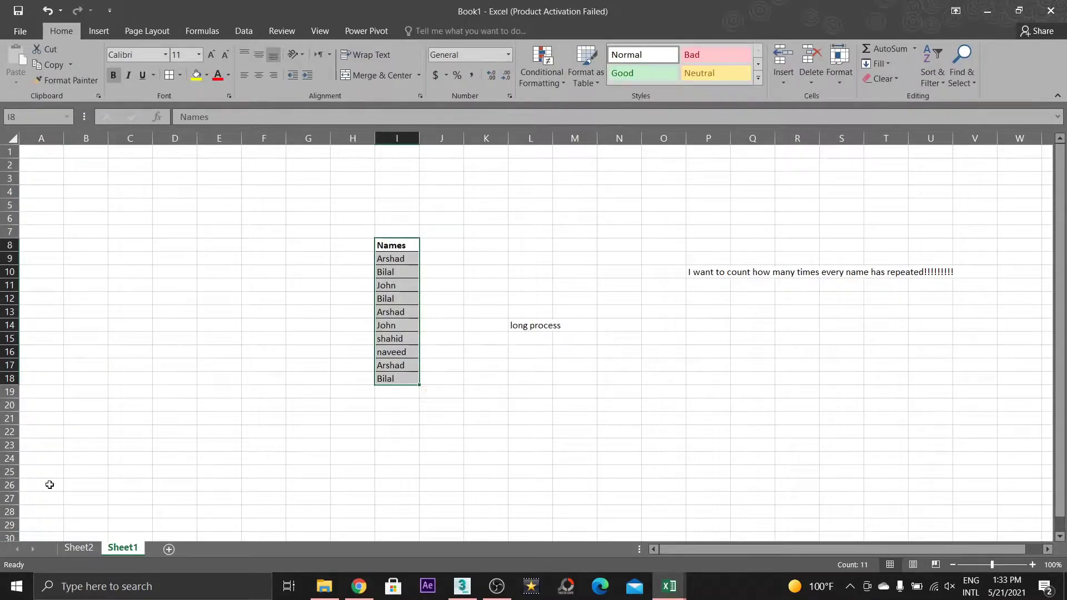
pyautogui.click(75, 547)
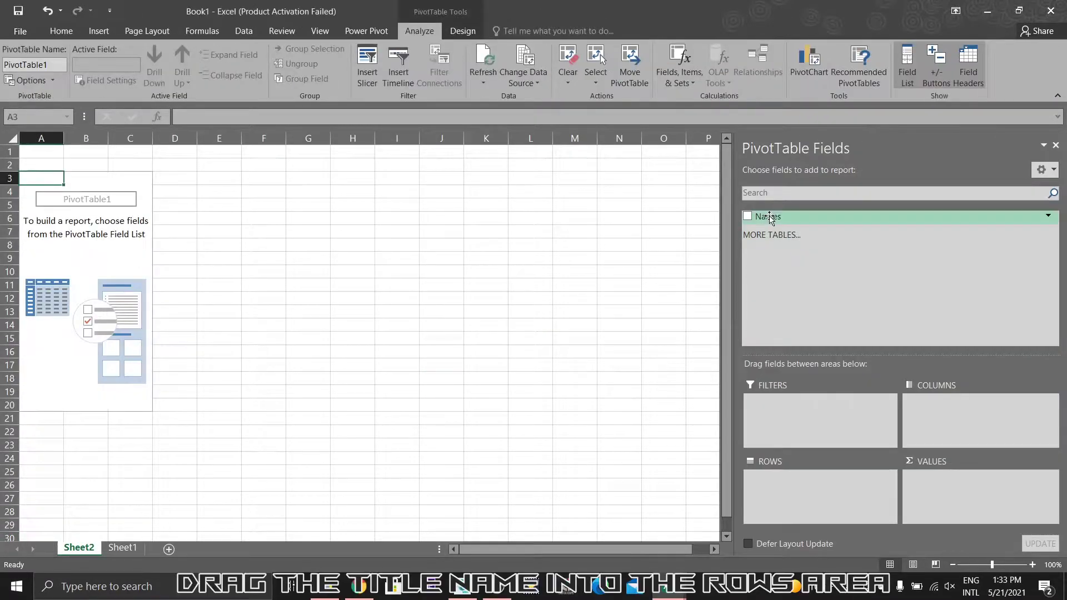
pyautogui.moveTo(767, 216); pyautogui.dragTo(781, 486)
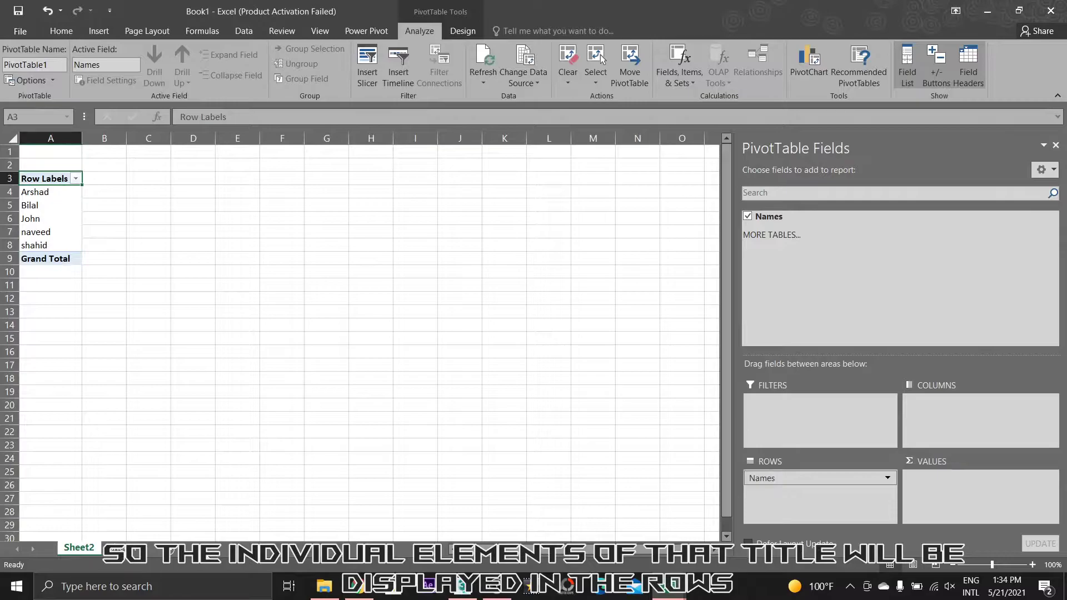
pyautogui.click(133, 552)
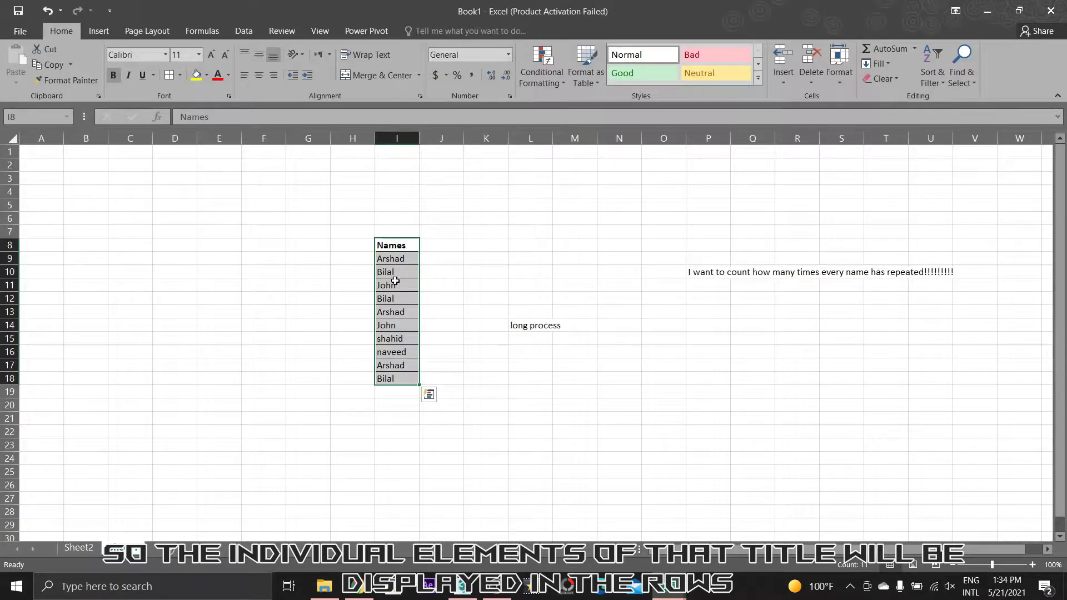
pyautogui.click(92, 549)
# Step: In Notepad, write 'what you insert in rows' and 'the contents of that will be put in seperate rows'
pyautogui.click(80, 234)
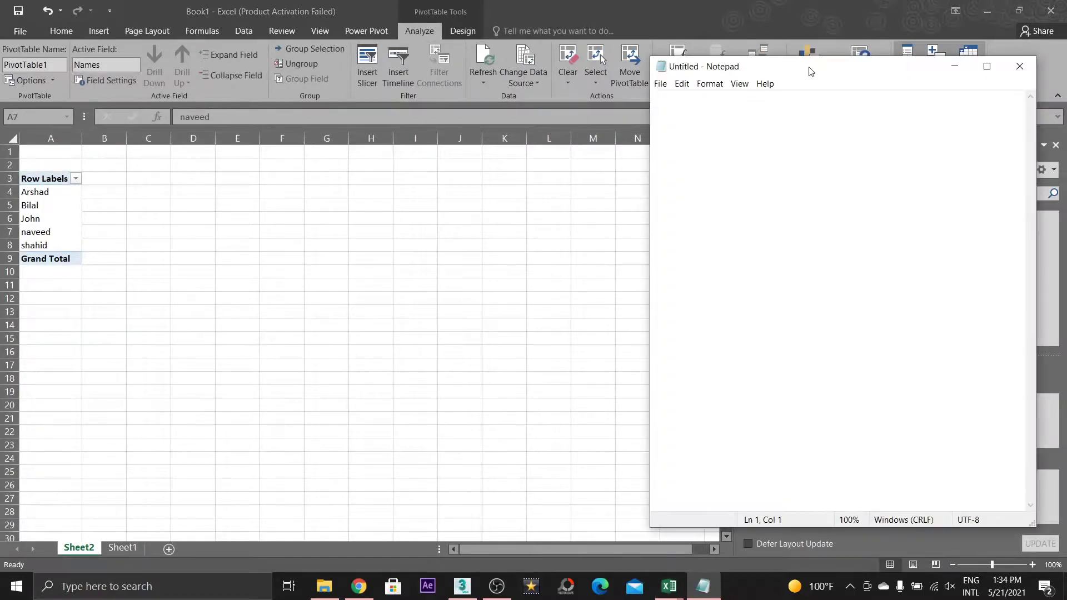
pyautogui.moveTo(808, 68); pyautogui.dragTo(394, 146)
pyautogui.write('the')
pyautogui.press('BackSpace')
pyautogui.press('BackSpace')
pyautogui.press('BackSpace')
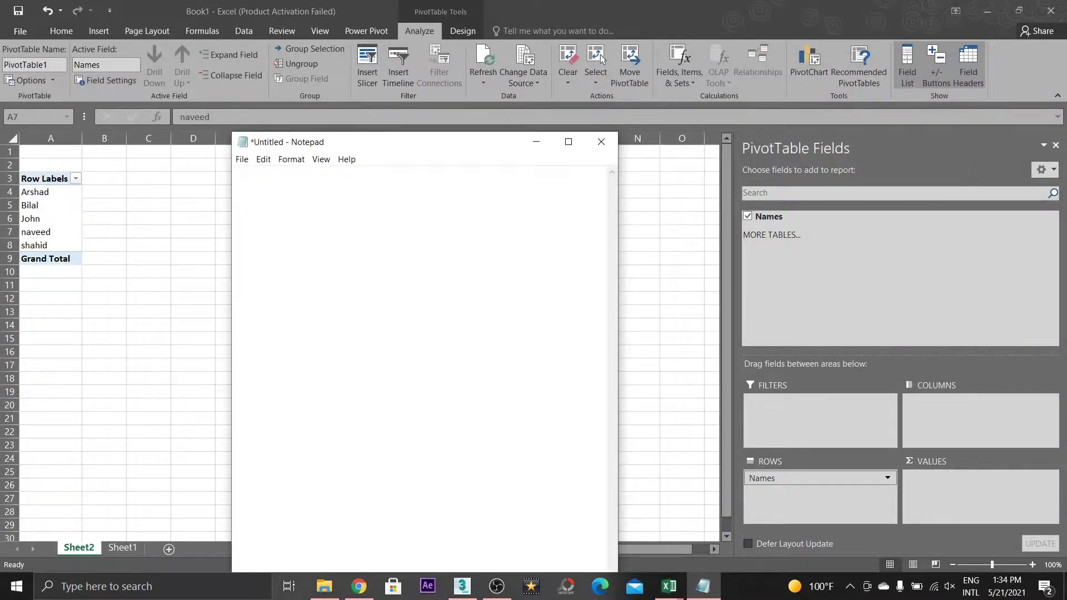
pyautogui.write('what you insert in rows')
pyautogui.press('Return')
pyautogui.press('Return')
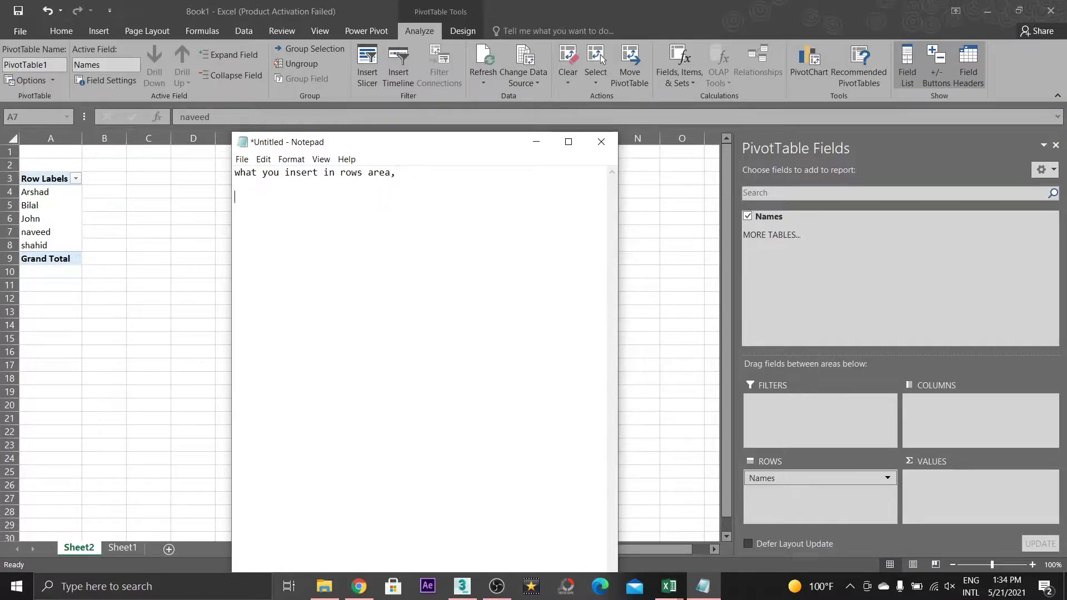
pyautogui.write('the contents of that wi')
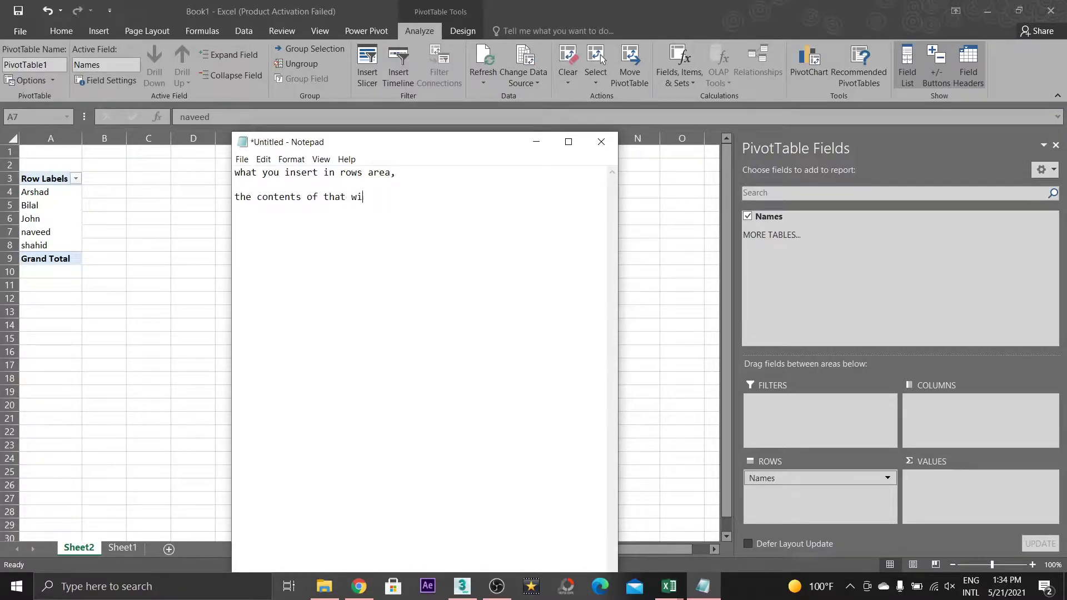
pyautogui.write('ll be put in ')
pyautogui.write('seperate rows')
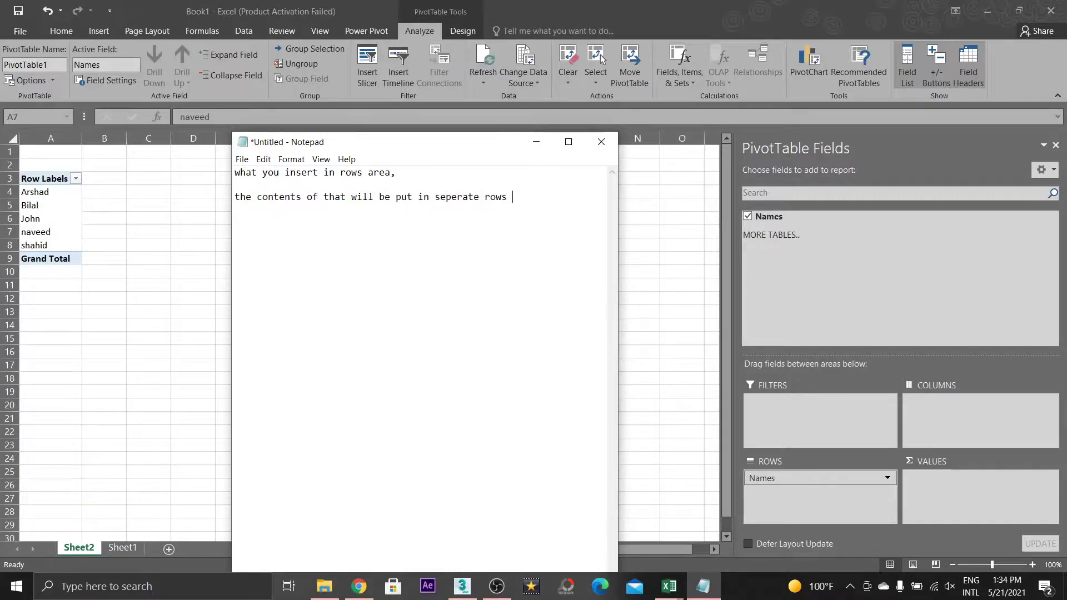
pyautogui.click(251, 196)
pyautogui.write('id')
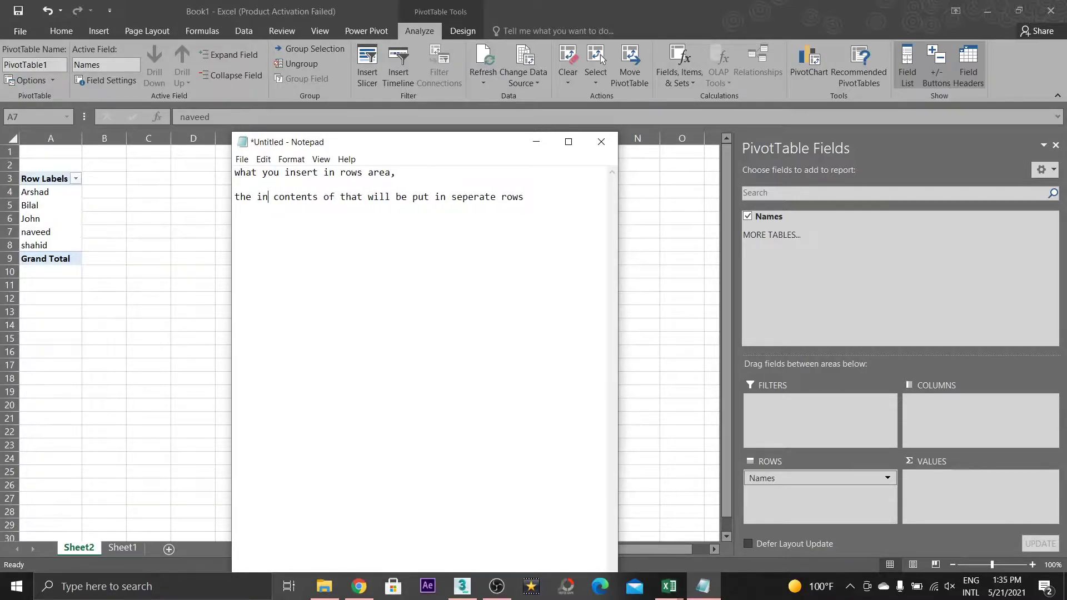
pyautogui.write('didual')
# Step: Correct the spelling of 'individual' in the Notepad note
pyautogui.click(279, 197)
pyautogui.write('vi')
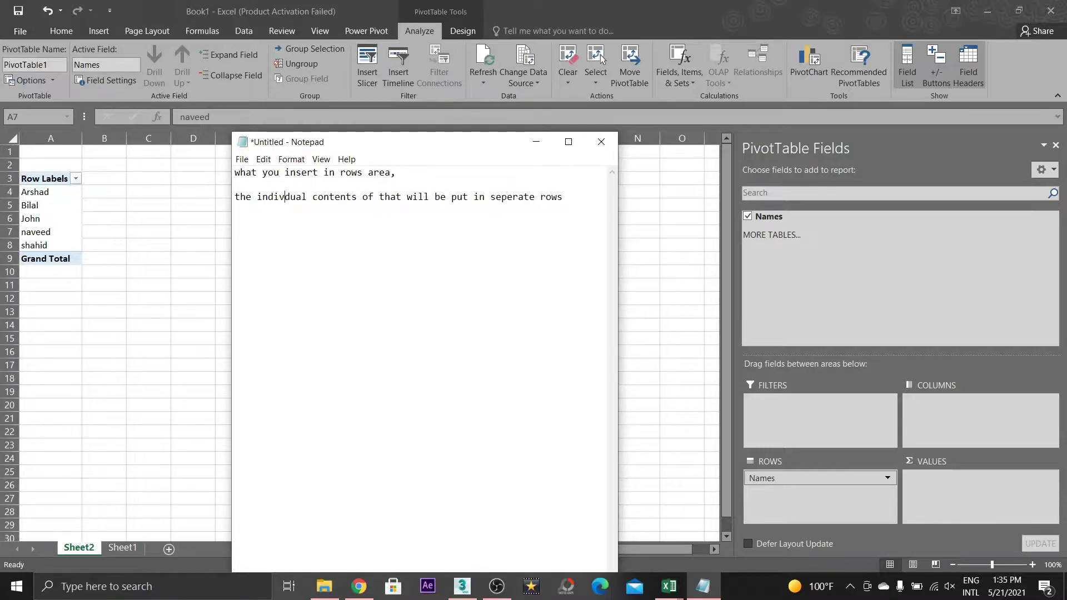
pyautogui.click(44, 213)
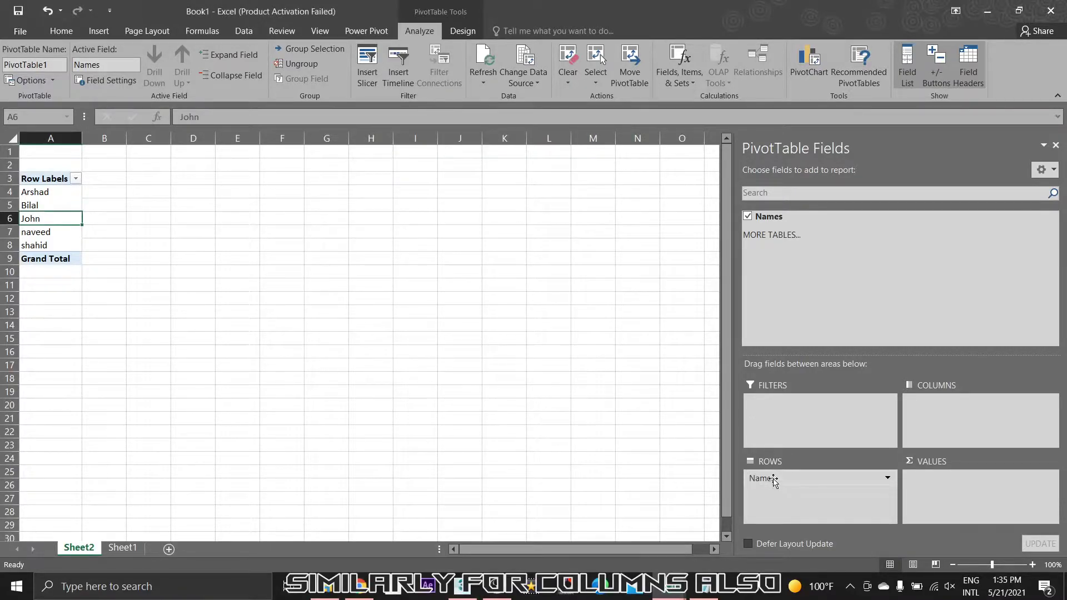
# Step: Move Names from Rows to Columns, compare with the notes, then remove it from the pivot
pyautogui.moveTo(770, 477); pyautogui.dragTo(944, 411)
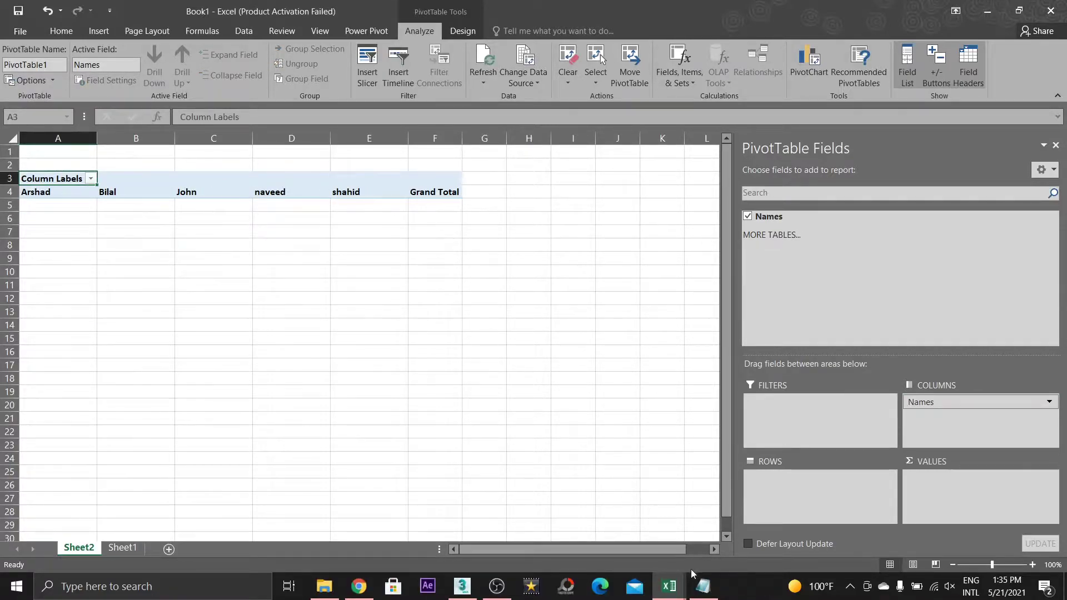
pyautogui.click(702, 585)
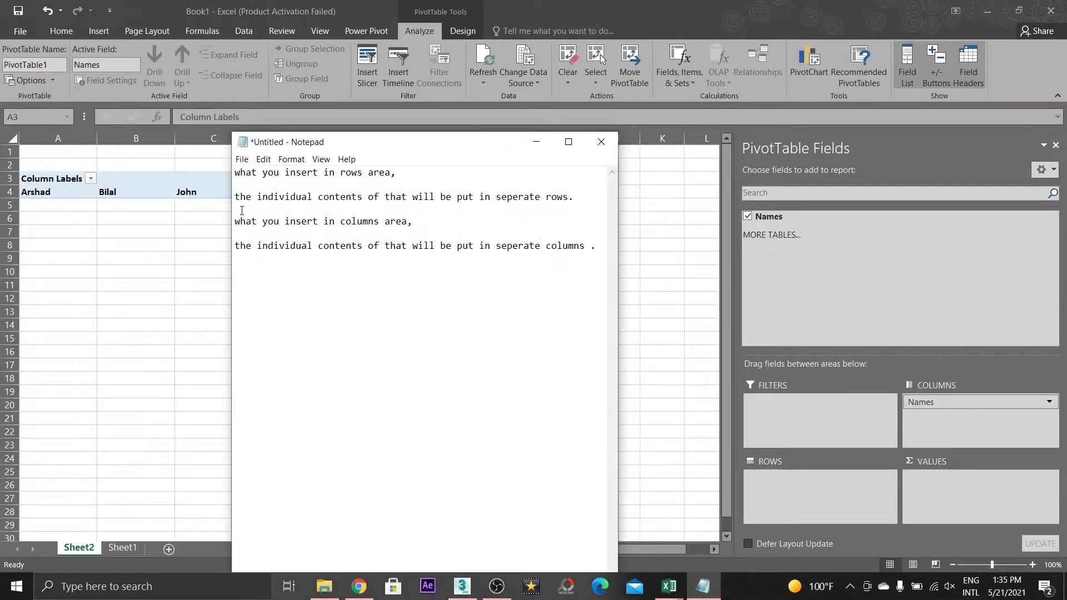
pyautogui.moveTo(241, 210); pyautogui.dragTo(595, 247)
pyautogui.moveTo(569, 197); pyautogui.dragTo(234, 172)
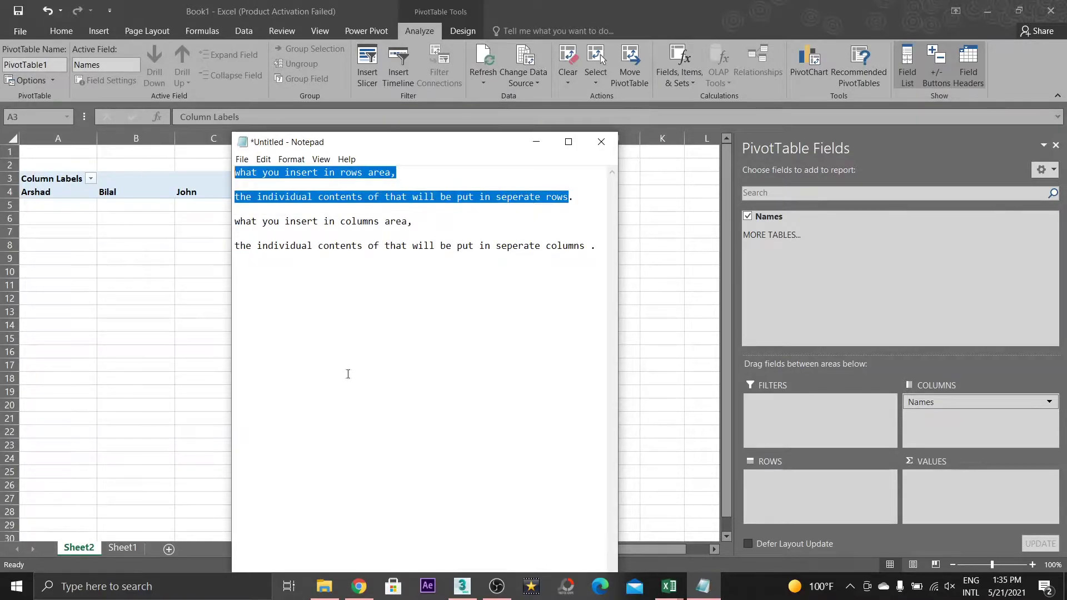
pyautogui.click(657, 298)
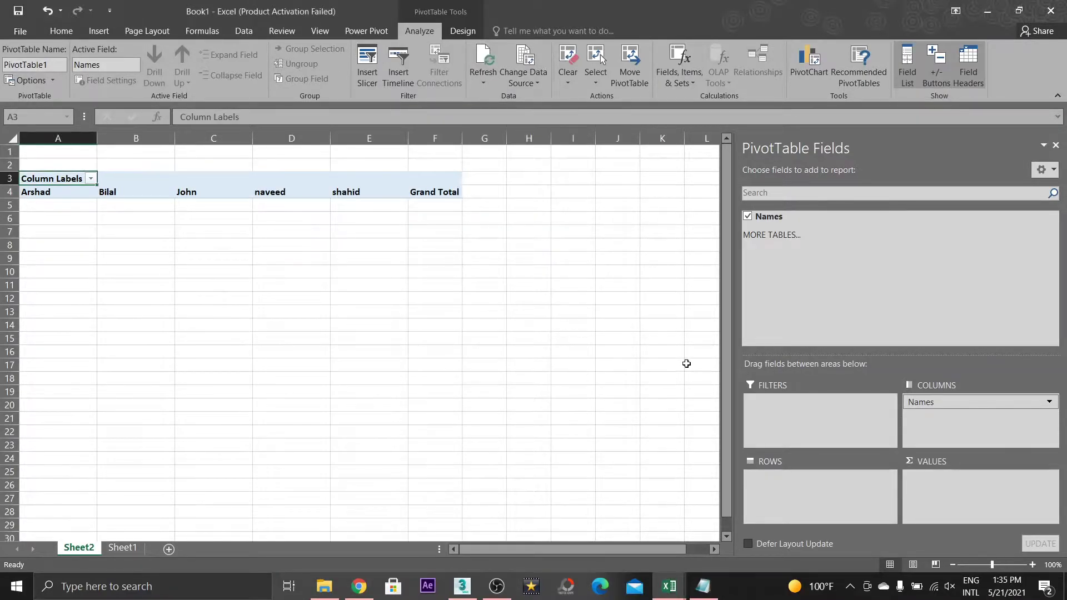
pyautogui.moveTo(944, 402); pyautogui.dragTo(809, 274)
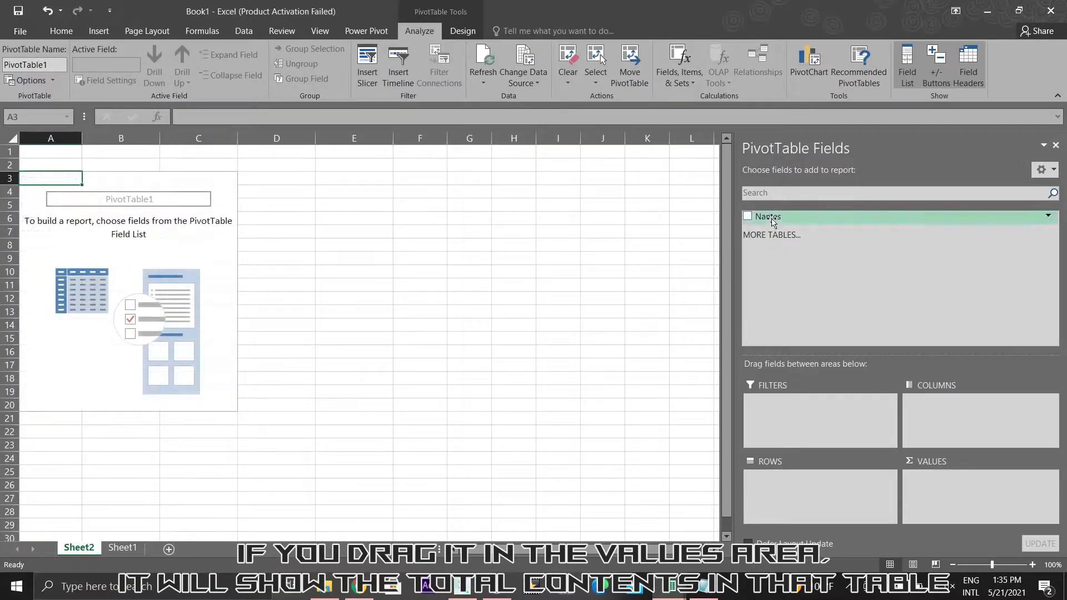
# Step: Add Names to Values so the pivot shows a Count of Names total of 10
pyautogui.moveTo(768, 216); pyautogui.dragTo(941, 491)
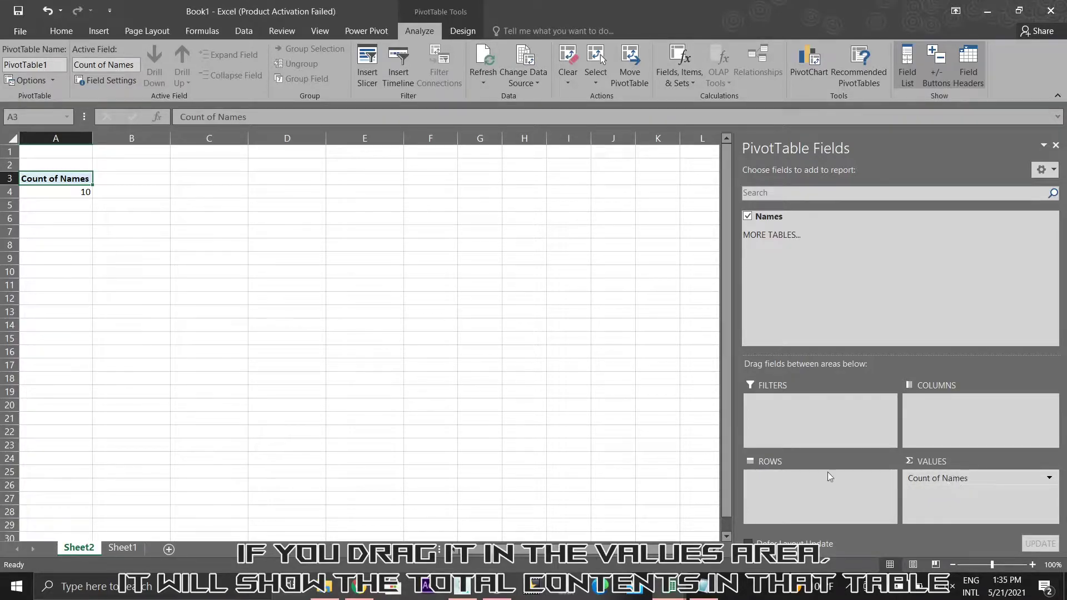
pyautogui.click(122, 548)
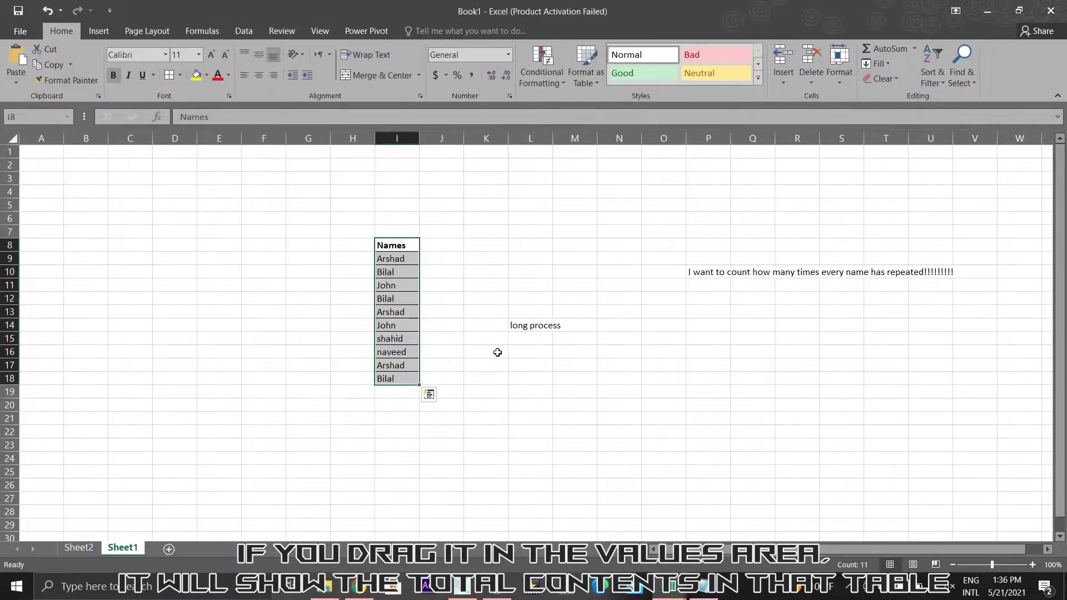
pyautogui.moveTo(401, 257); pyautogui.dragTo(409, 378)
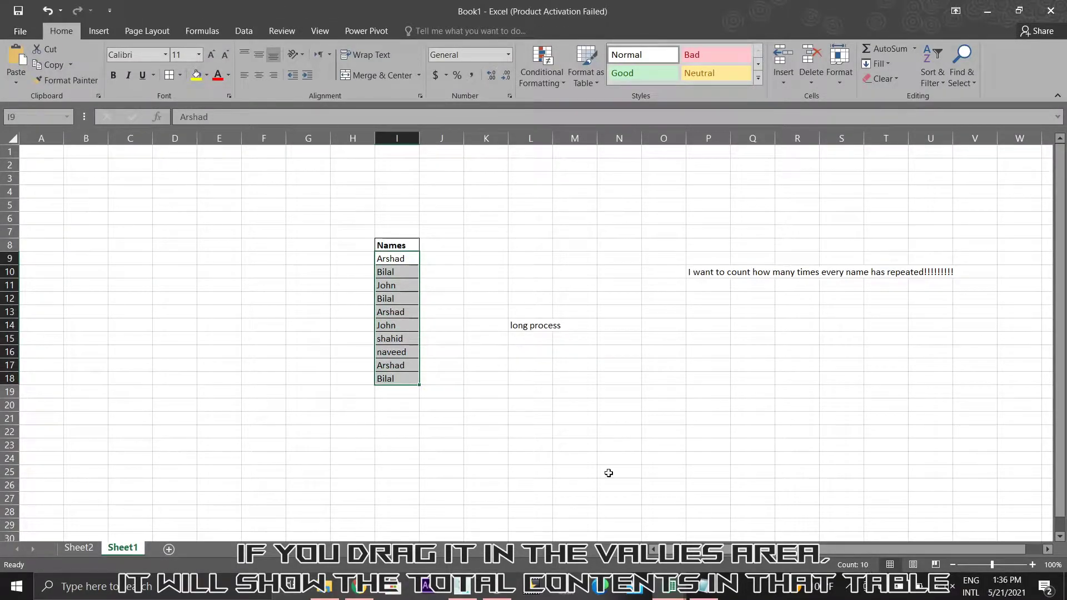
pyautogui.click(90, 550)
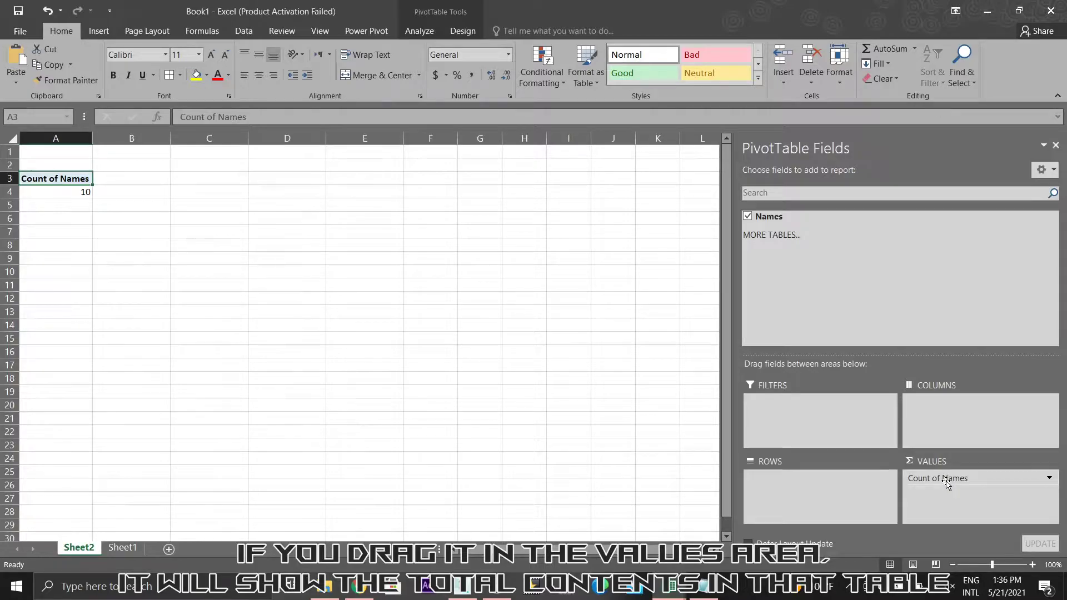
pyautogui.click(702, 586)
# Step: Append 'insert in Values area,' plus an explanation line to the notes, then return to Excel
pyautogui.click(599, 247)
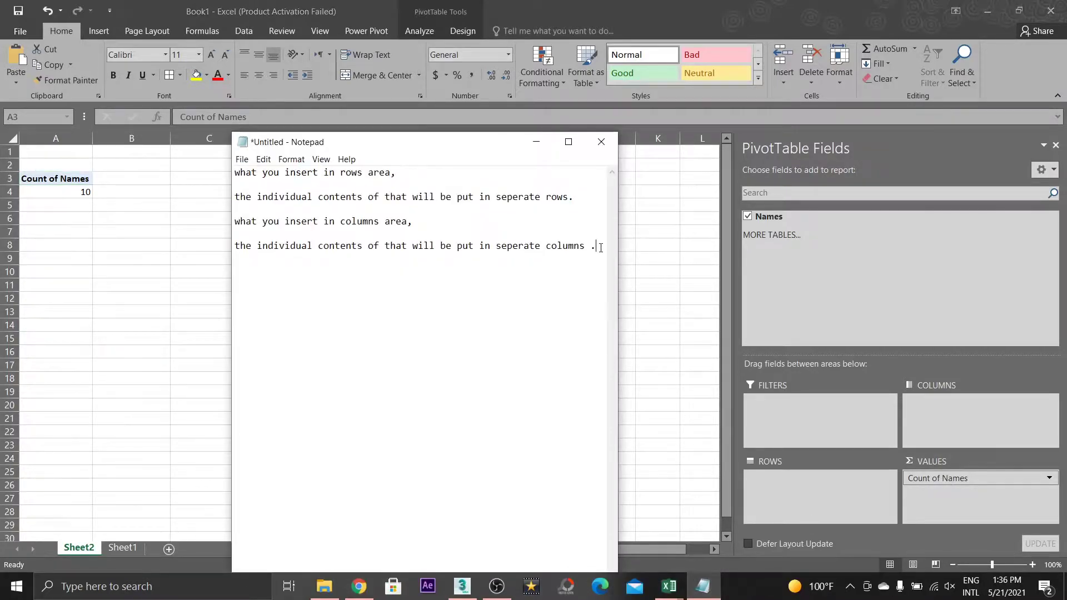
pyautogui.write('what youinsert in V')
pyautogui.write('alues area,')
pyautogui.press('Return')
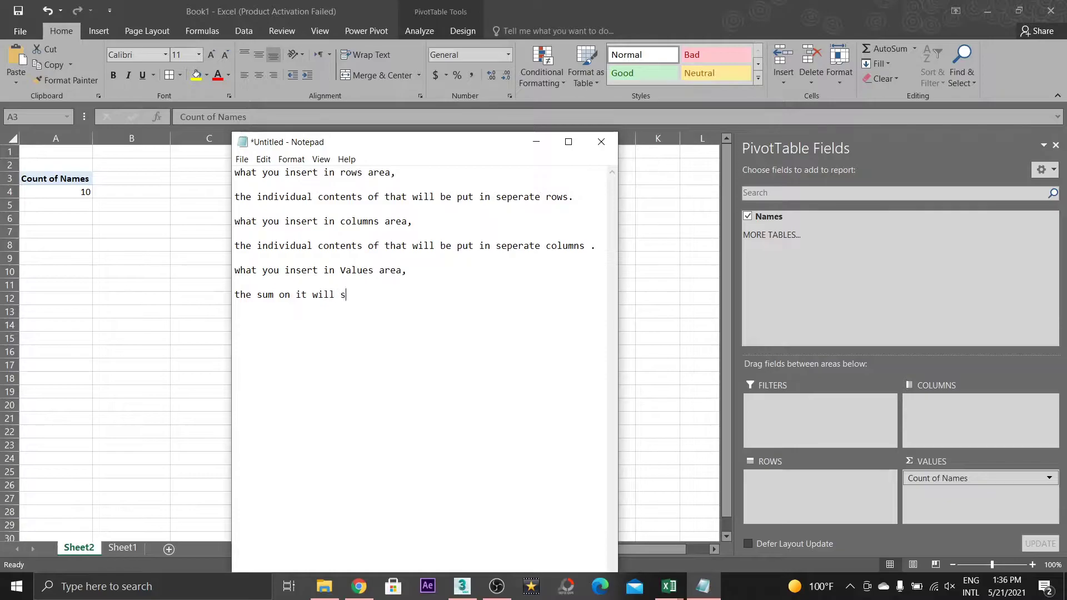
pyautogui.write('how there in one cell.')
pyautogui.hotkey('alt', 'Tab')
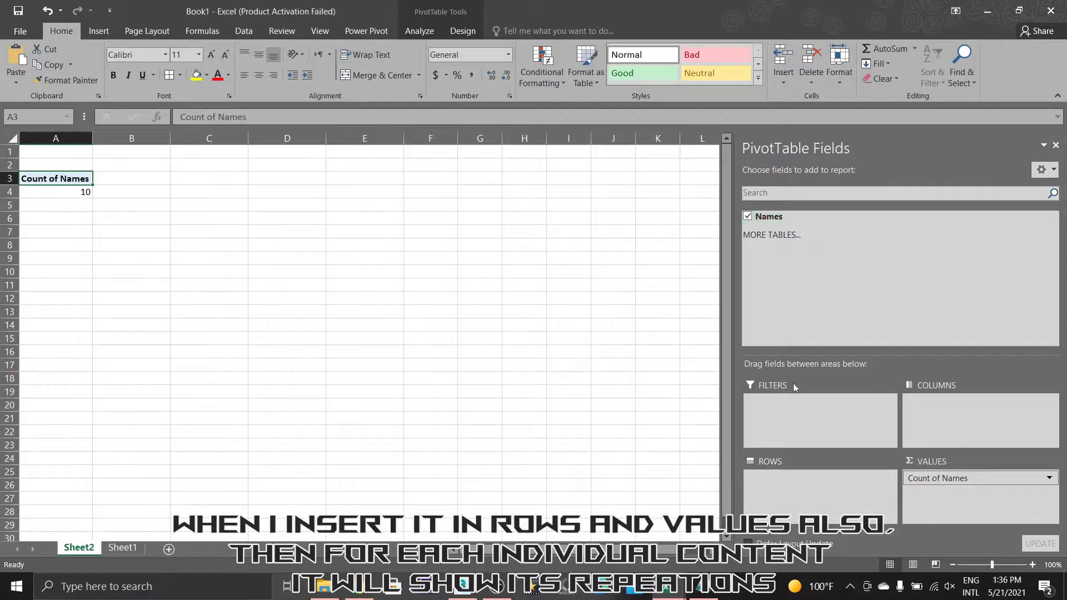
# Step: Add the Names field to the pivot rows so each name gets its own count
pyautogui.moveTo(769, 218); pyautogui.dragTo(820, 482)
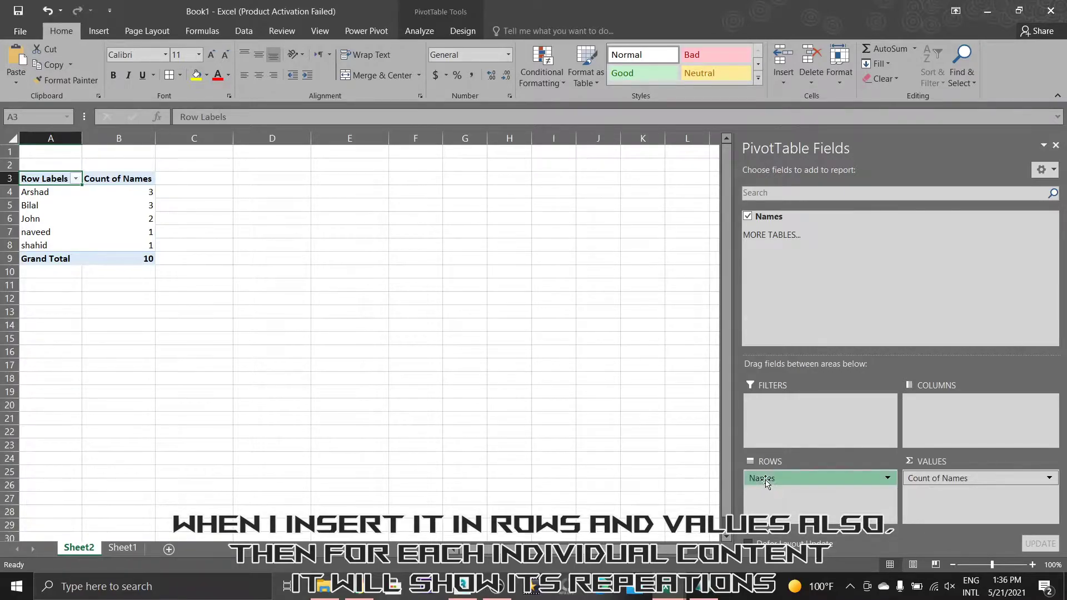
pyautogui.click(833, 479)
pyautogui.click(918, 479)
pyautogui.click(842, 504)
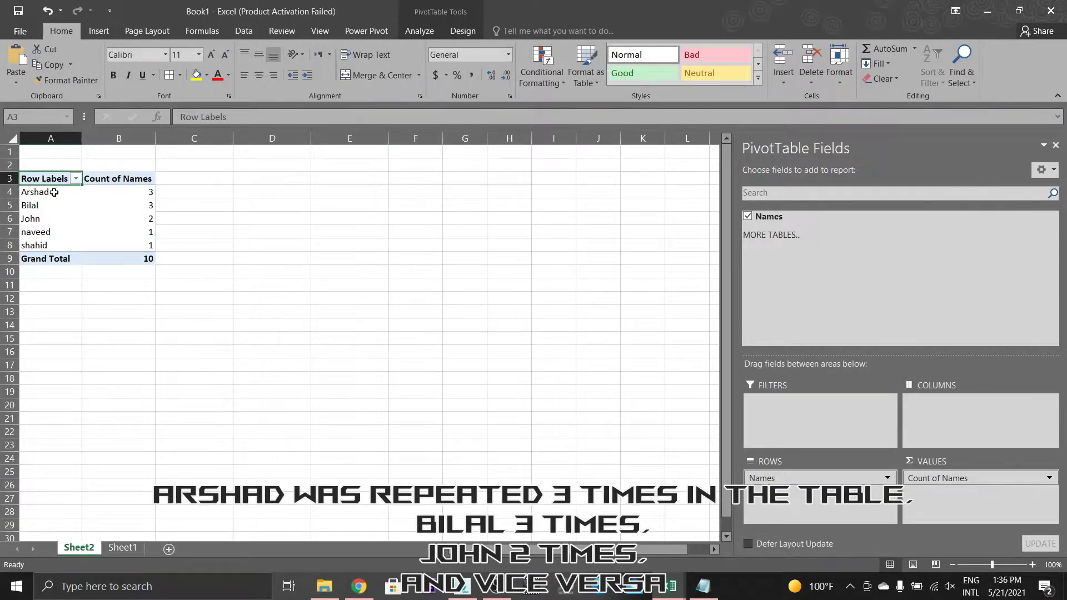
# Step: Review the counts (Arshad 3, Bilal 3, John 2, naveed 1, shahid 1), then move Names to Columns
pyautogui.moveTo(54, 192); pyautogui.dragTo(133, 192)
pyautogui.moveTo(52, 206); pyautogui.dragTo(133, 205)
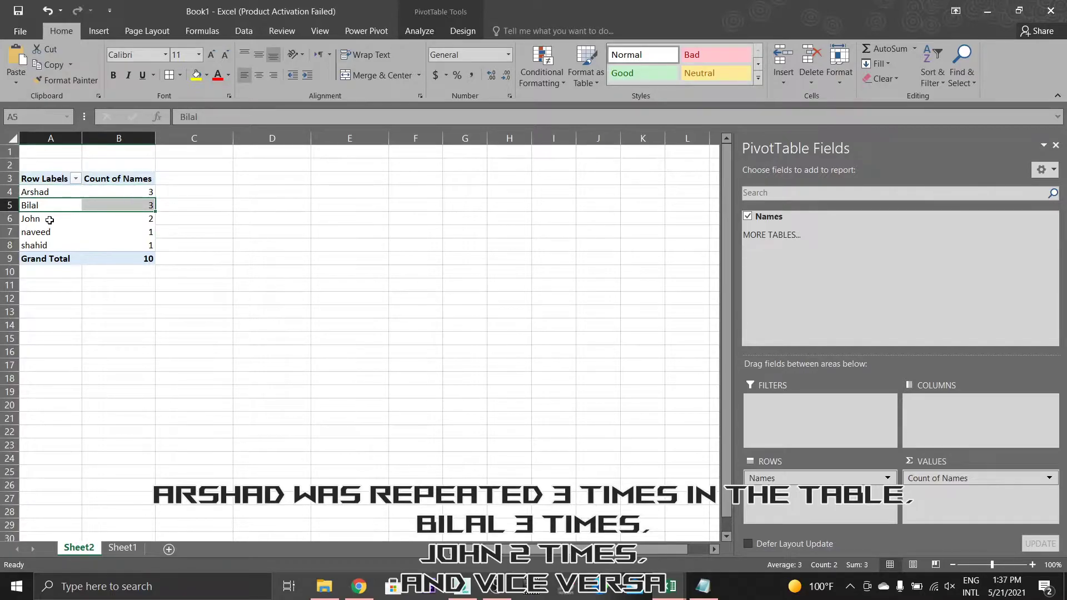
pyautogui.moveTo(50, 219); pyautogui.dragTo(133, 218)
pyautogui.moveTo(56, 232); pyautogui.dragTo(146, 232)
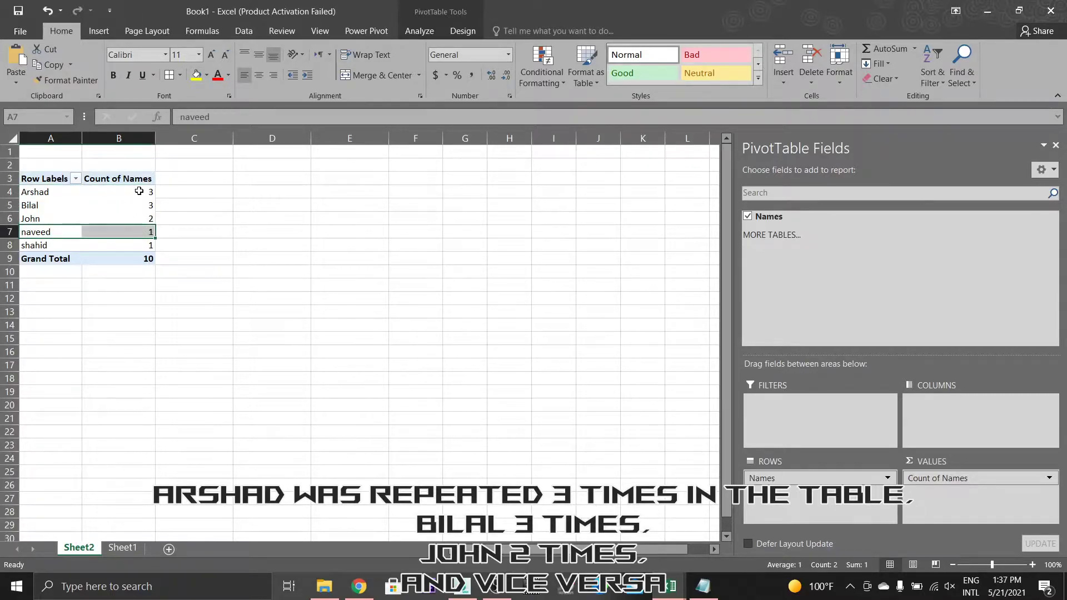
pyautogui.moveTo(138, 191); pyautogui.dragTo(53, 244)
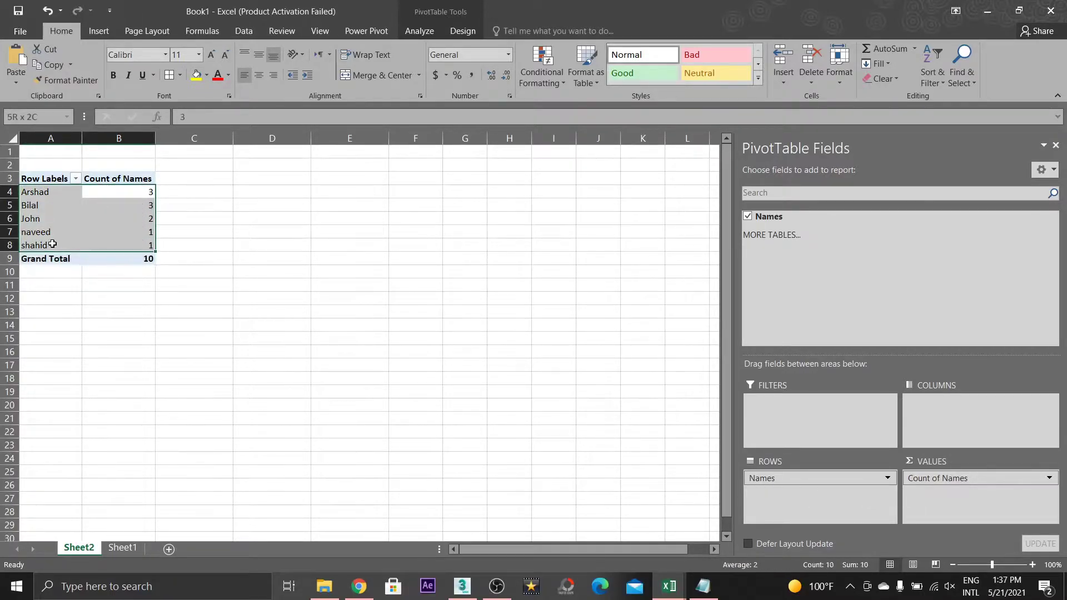
pyautogui.click(84, 222)
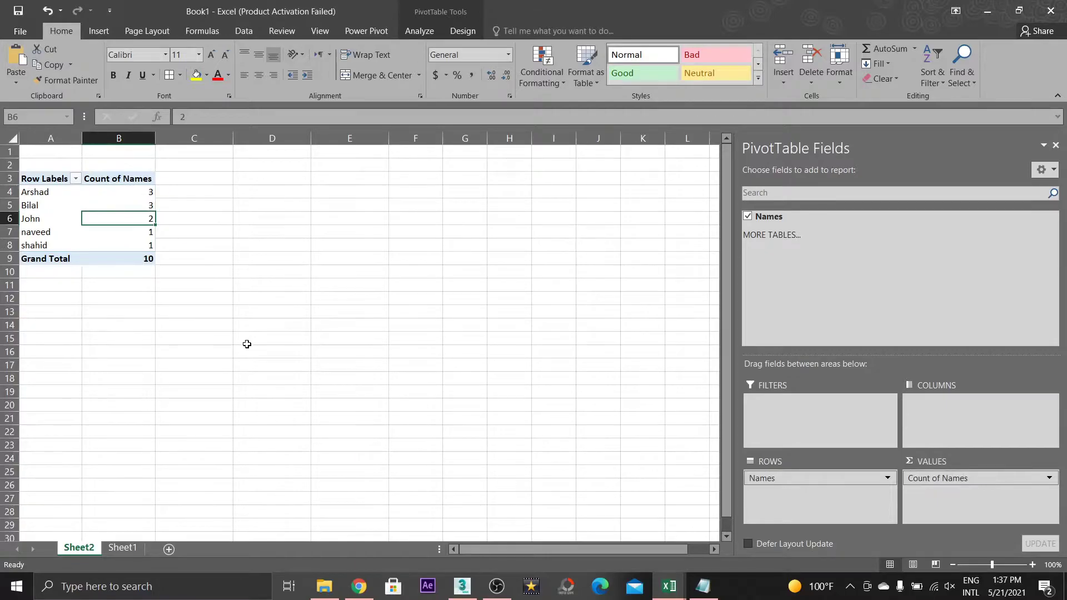
pyautogui.moveTo(776, 479); pyautogui.dragTo(944, 428)
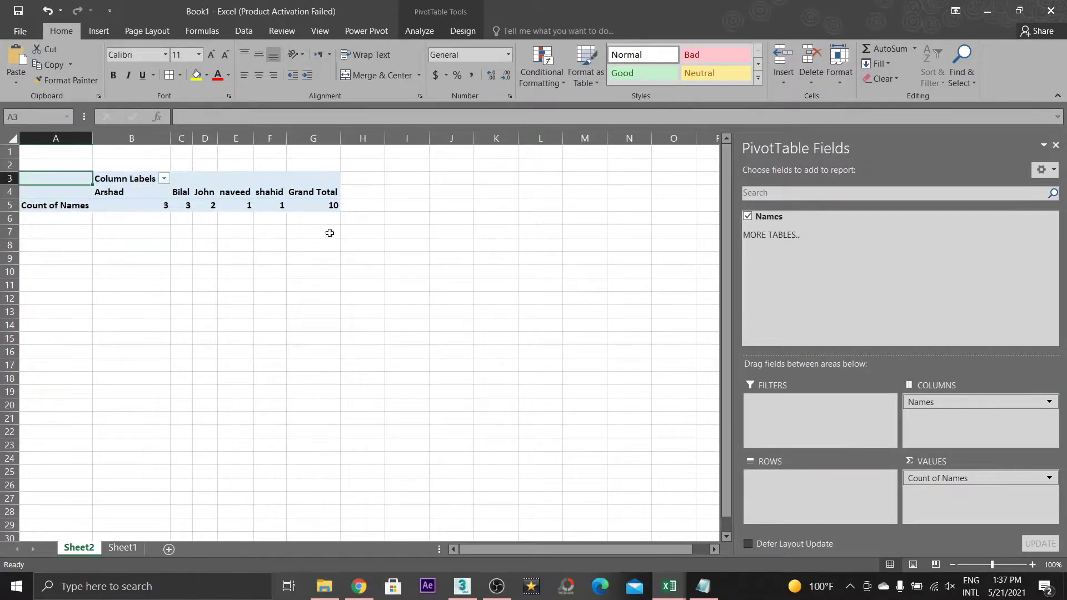
# Step: Move Names from Columns back to Rows, restoring the name list with counts and Grand Total 10
pyautogui.moveTo(942, 400)
pyautogui.mouseDown()
pyautogui.moveTo(797, 481)
pyautogui.moveTo(926, 414)
pyautogui.mouseUp()
pyautogui.click(502, 273)
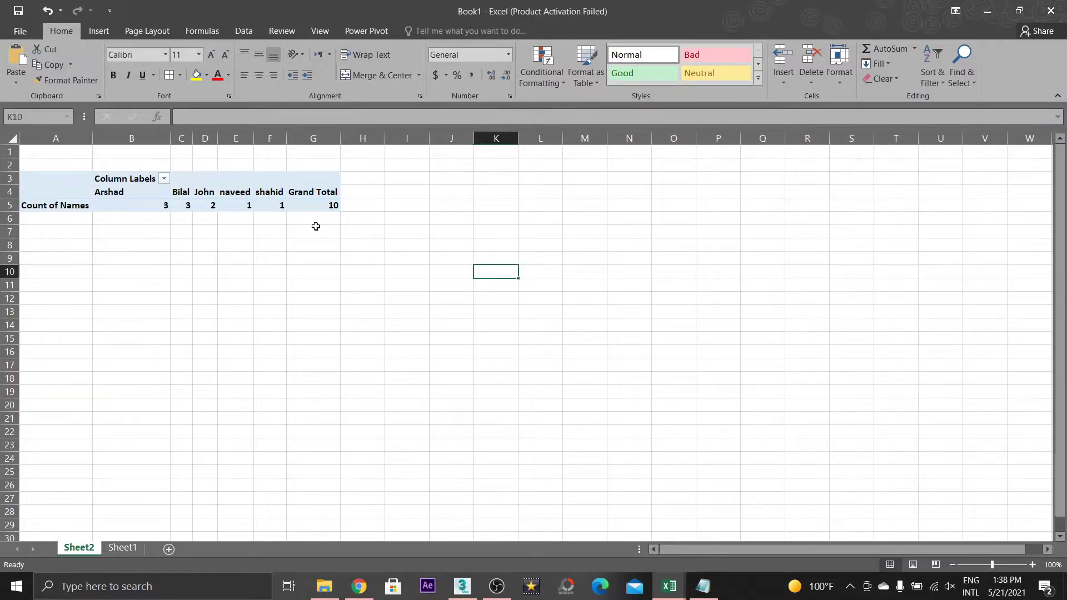
pyautogui.click(235, 184)
pyautogui.moveTo(979, 402); pyautogui.dragTo(832, 491)
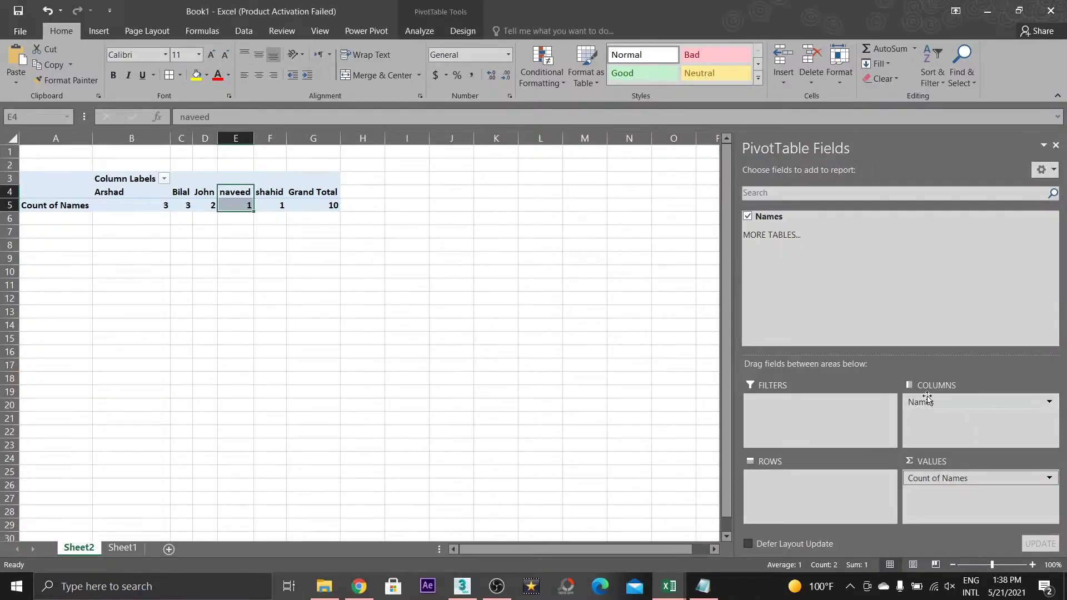
pyautogui.click(250, 244)
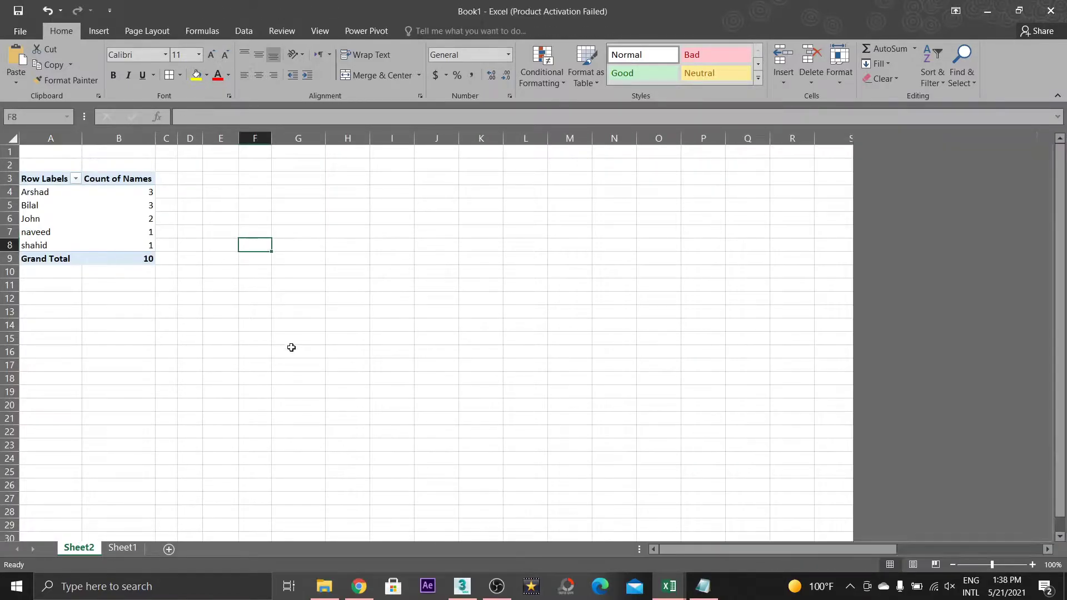
pyautogui.click(389, 375)
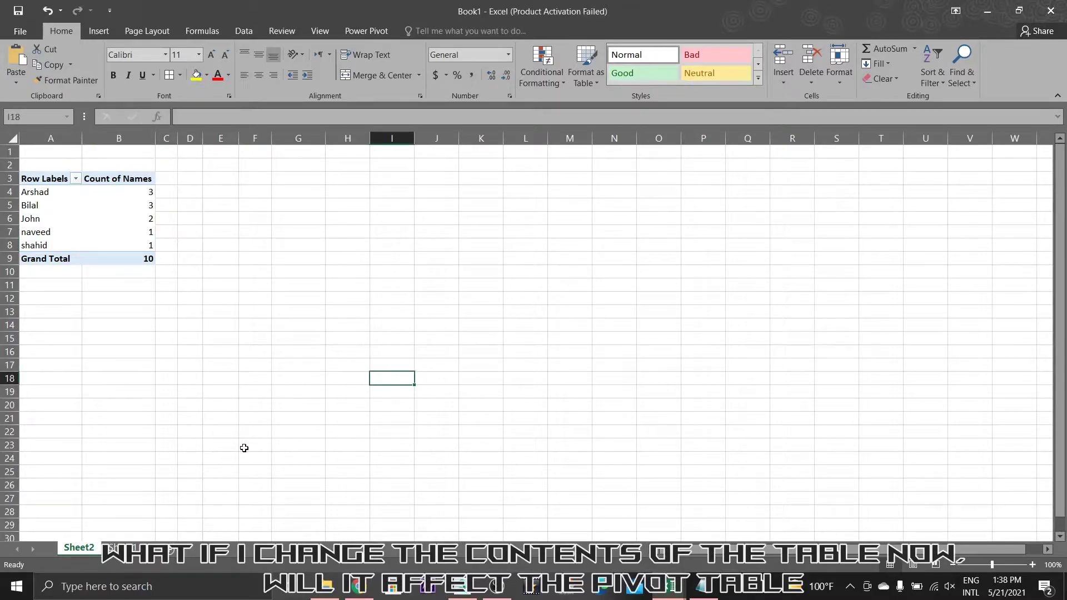
# Step: Compare the Sheet1 names list with the pivot's name labels, focusing on Arshad
pyautogui.click(136, 547)
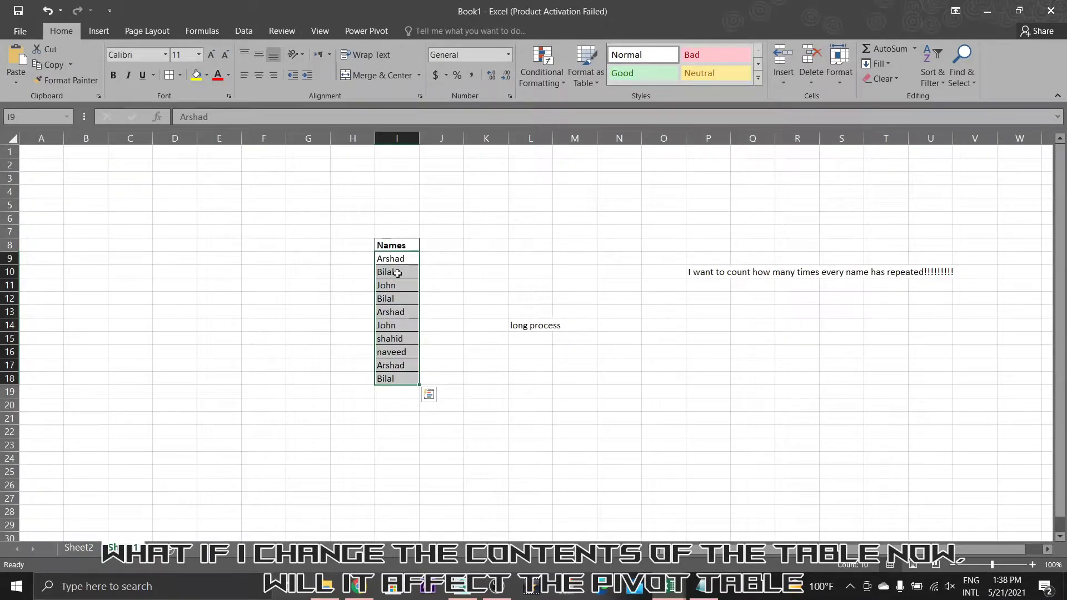
pyautogui.click(396, 312)
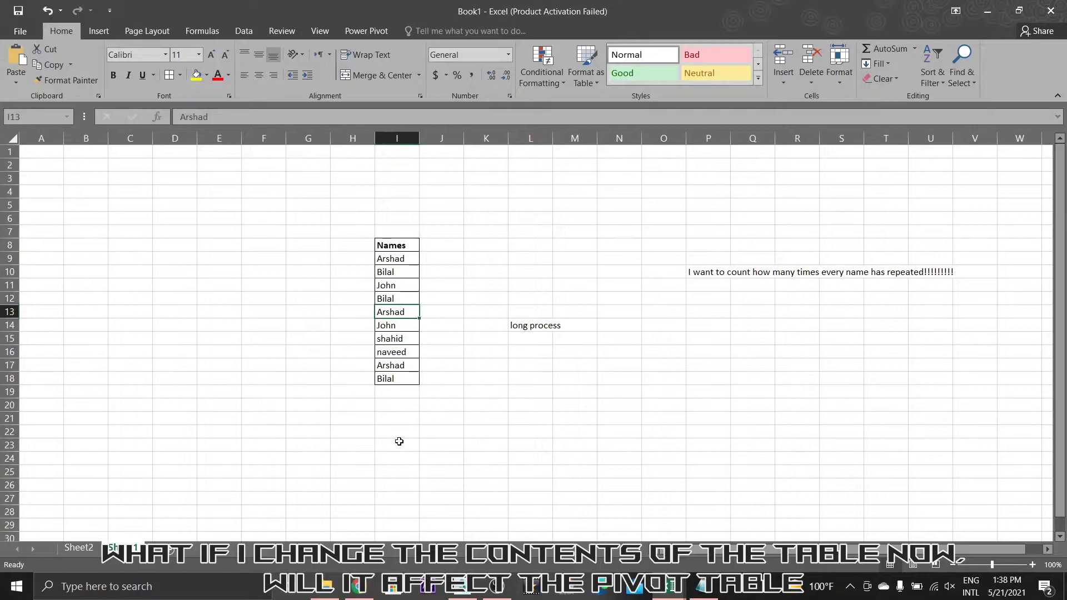
pyautogui.click(81, 547)
pyautogui.click(53, 222)
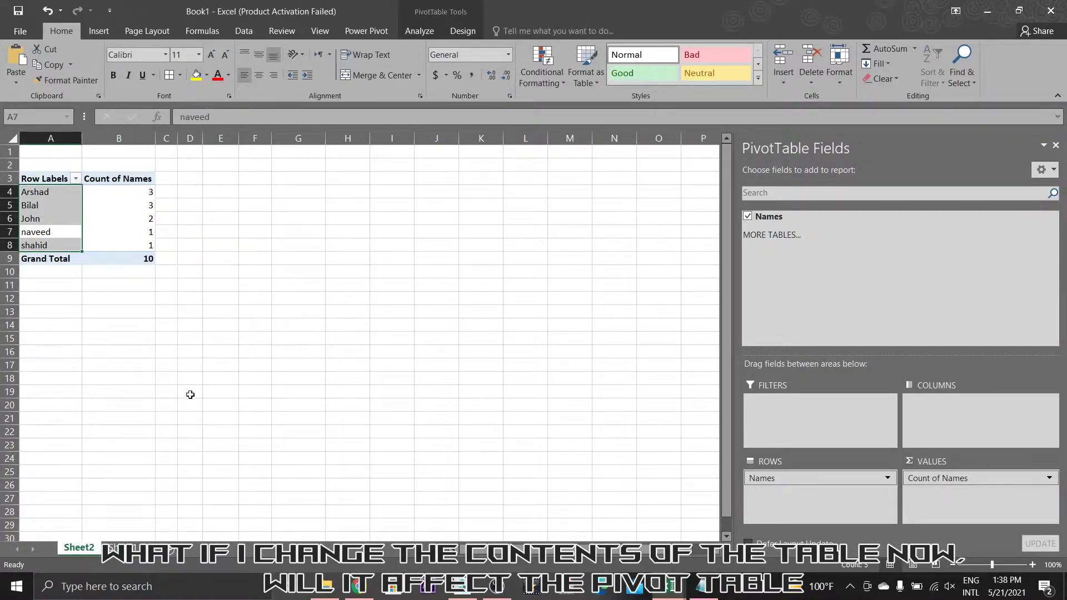
pyautogui.click(132, 207)
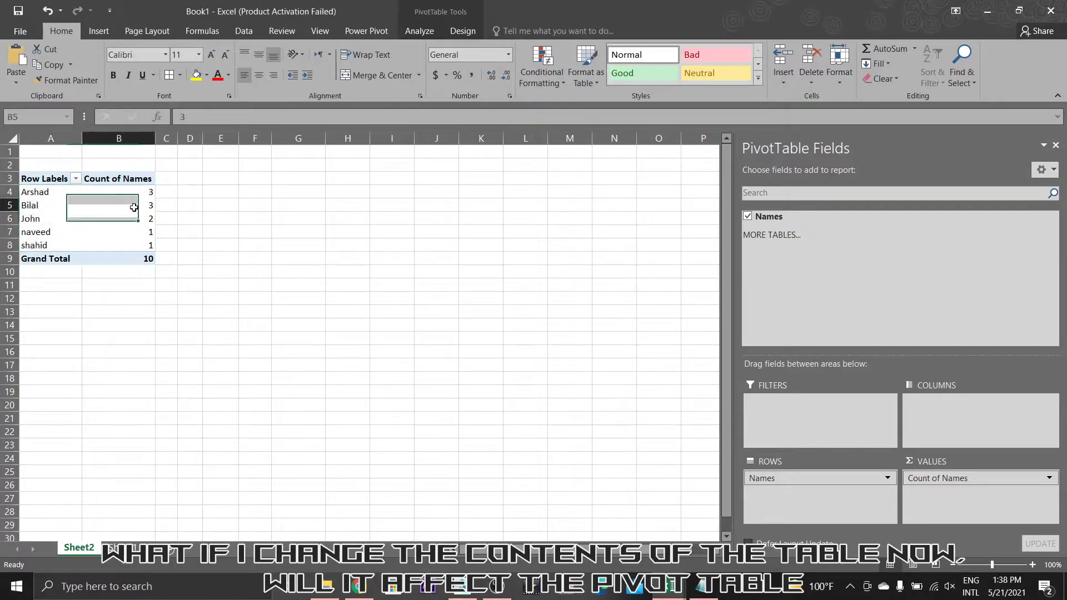
pyautogui.click(68, 193)
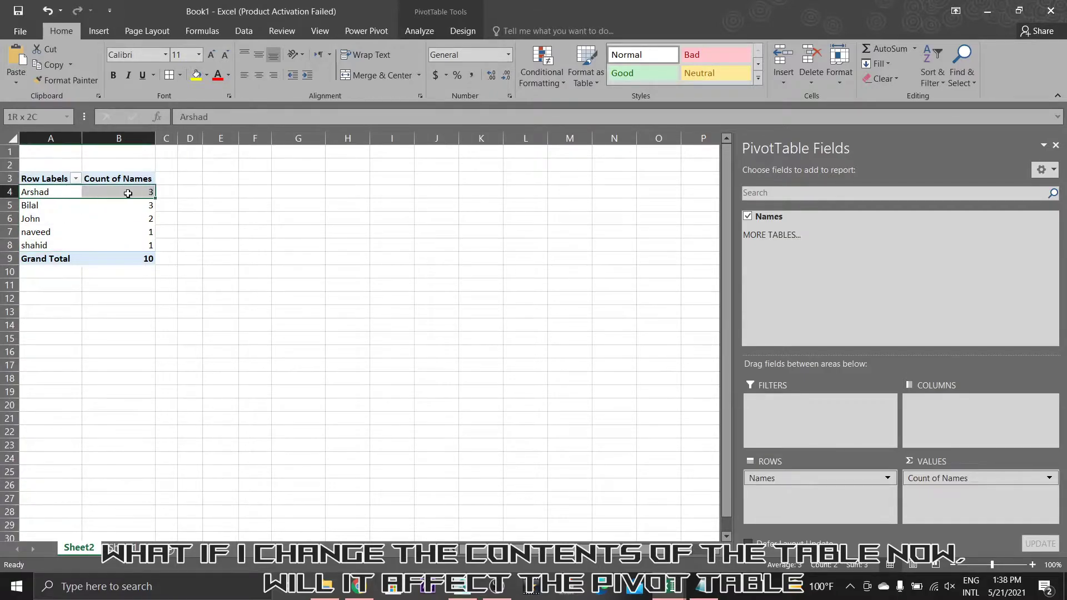
# Step: Enter '3 times' in D4 beside Arshad's pivot count
pyautogui.click(187, 192)
pyautogui.write('3 tim')
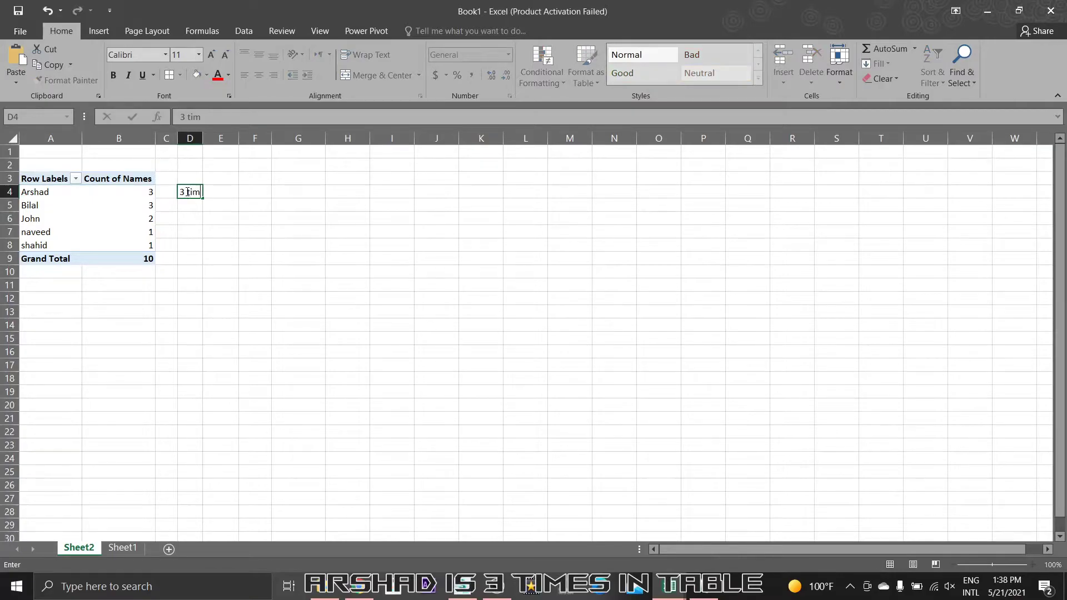
pyautogui.write('es')
pyautogui.click(165, 232)
pyautogui.click(188, 191)
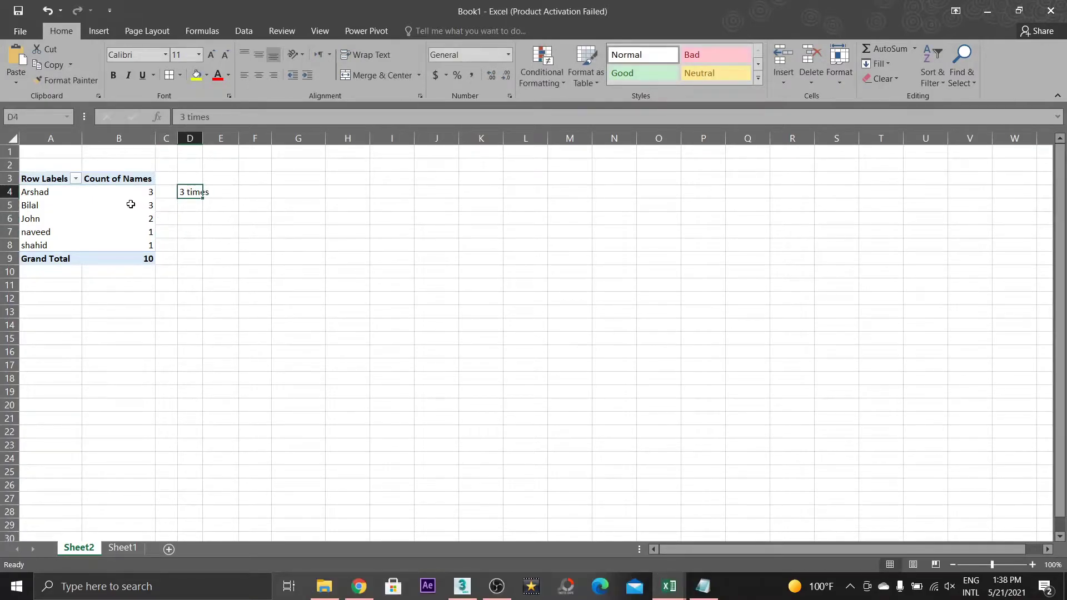
pyautogui.click(47, 197)
# Step: Highlight the three Arshad entries in I9, I13 and I17 yellow on Sheet1
pyautogui.click(122, 548)
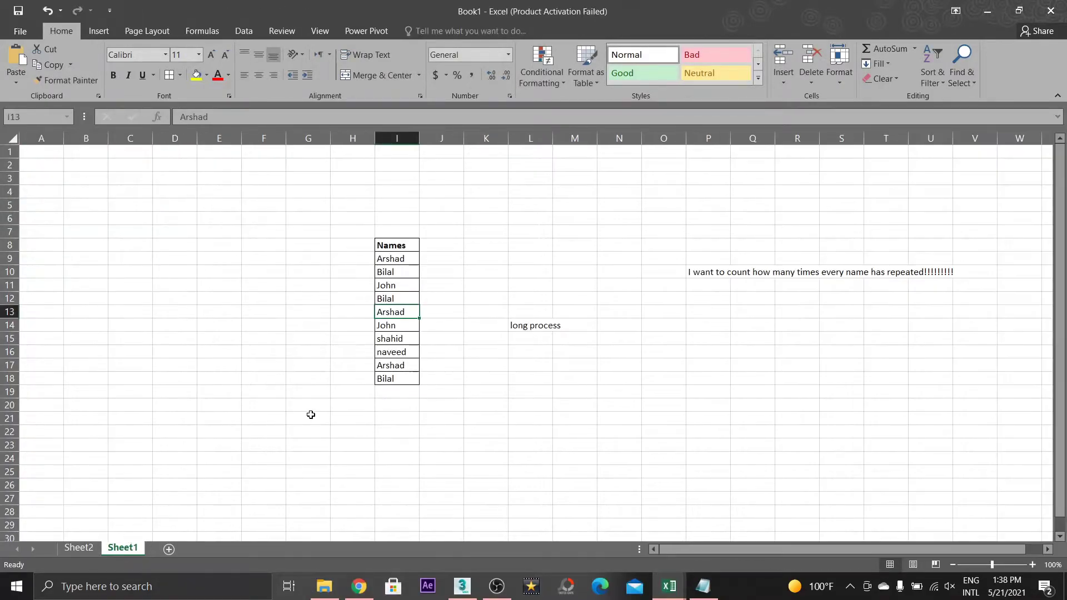
pyautogui.click(397, 259)
pyautogui.keyDown('ctrl'); pyautogui.click(397, 312); pyautogui.keyUp('ctrl')
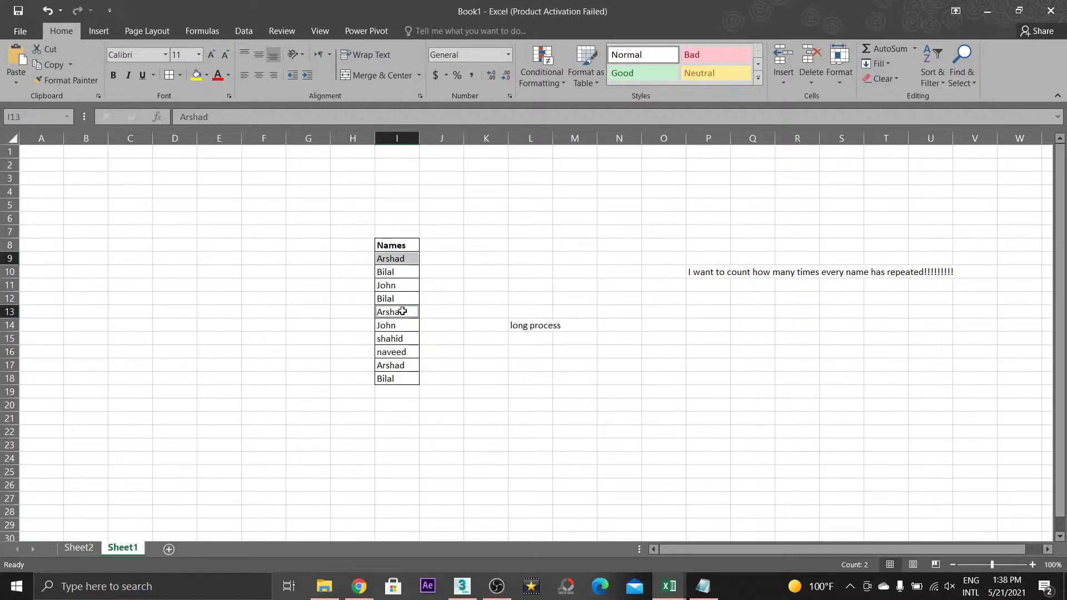
pyautogui.keyDown('ctrl'); pyautogui.click(399, 365); pyautogui.keyUp('ctrl')
pyautogui.click(197, 76)
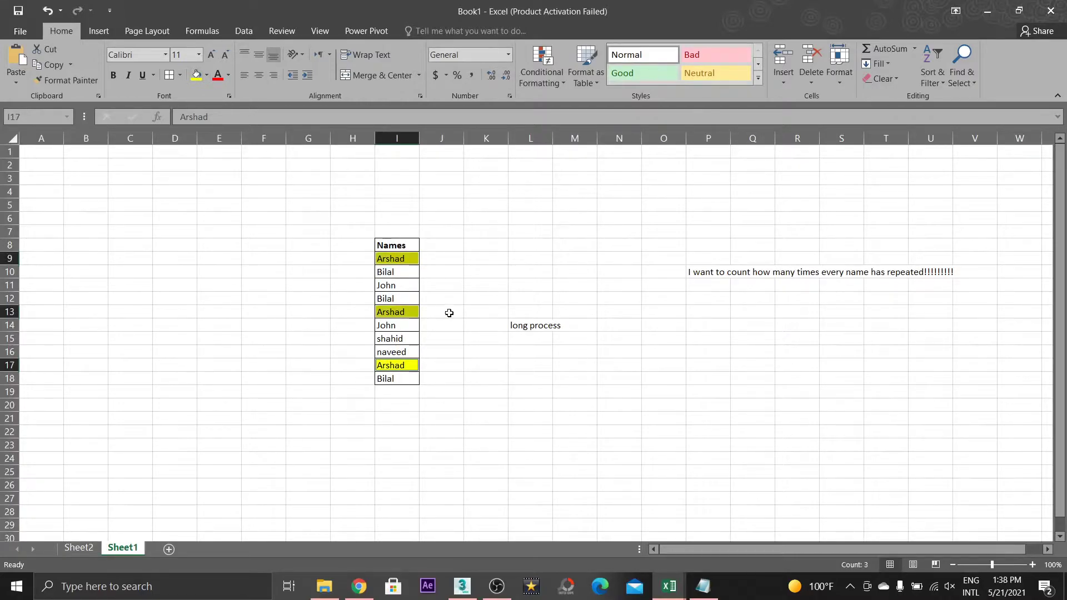
pyautogui.click(472, 285)
# Step: Clear the Arshad entry in I17 and check that the Sheet2 pivot still counts Arshad 3
pyautogui.click(398, 367)
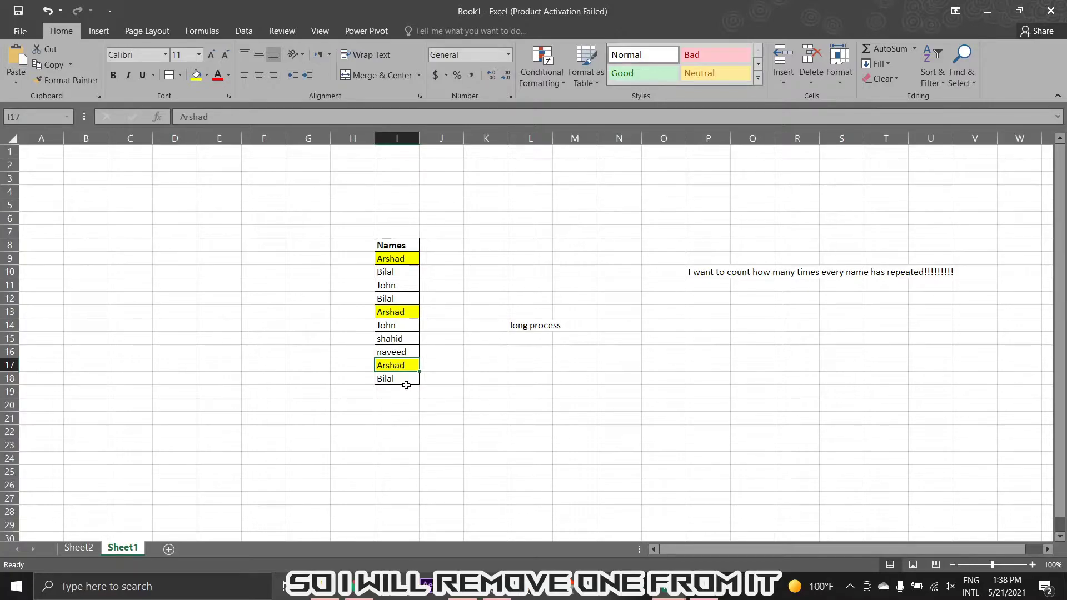
pyautogui.press('Delete')
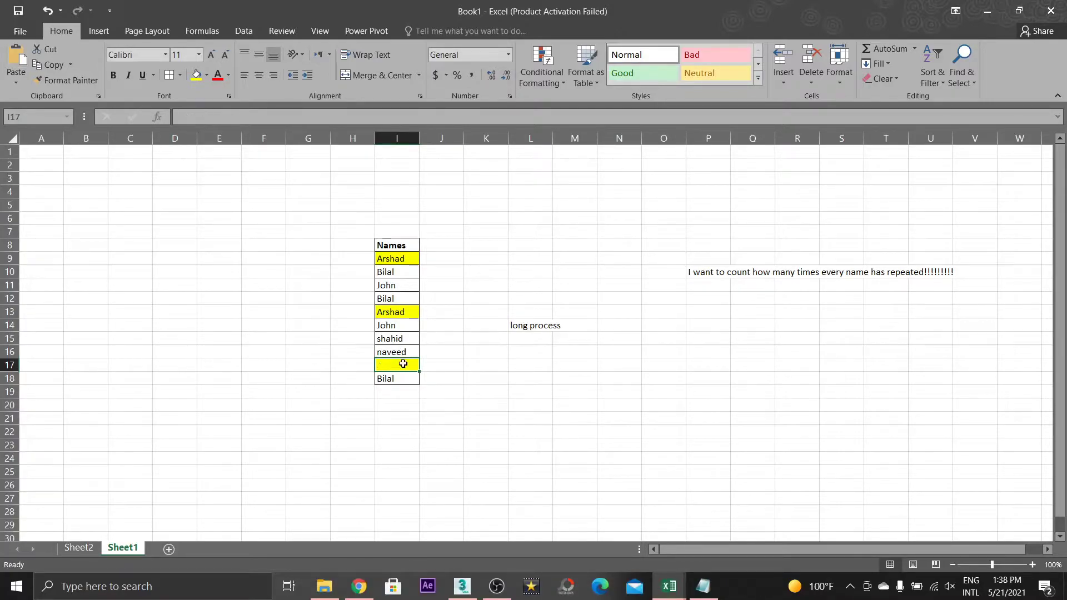
pyautogui.press('Up')
pyautogui.moveTo(416, 339); pyautogui.dragTo(438, 338)
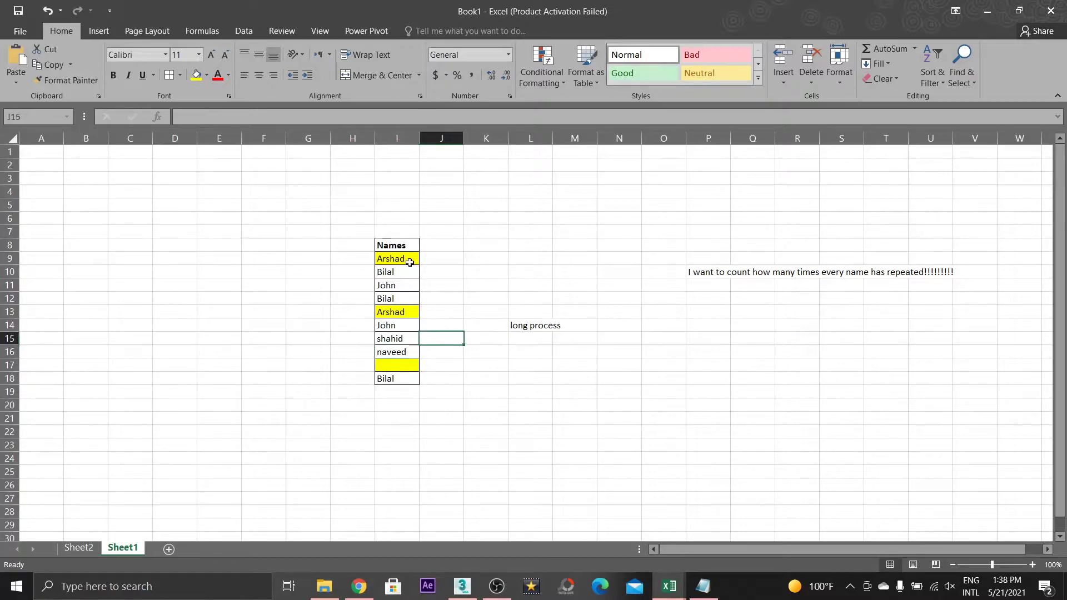
pyautogui.moveTo(405, 259); pyautogui.dragTo(429, 257)
pyautogui.moveTo(406, 312); pyautogui.dragTo(435, 310)
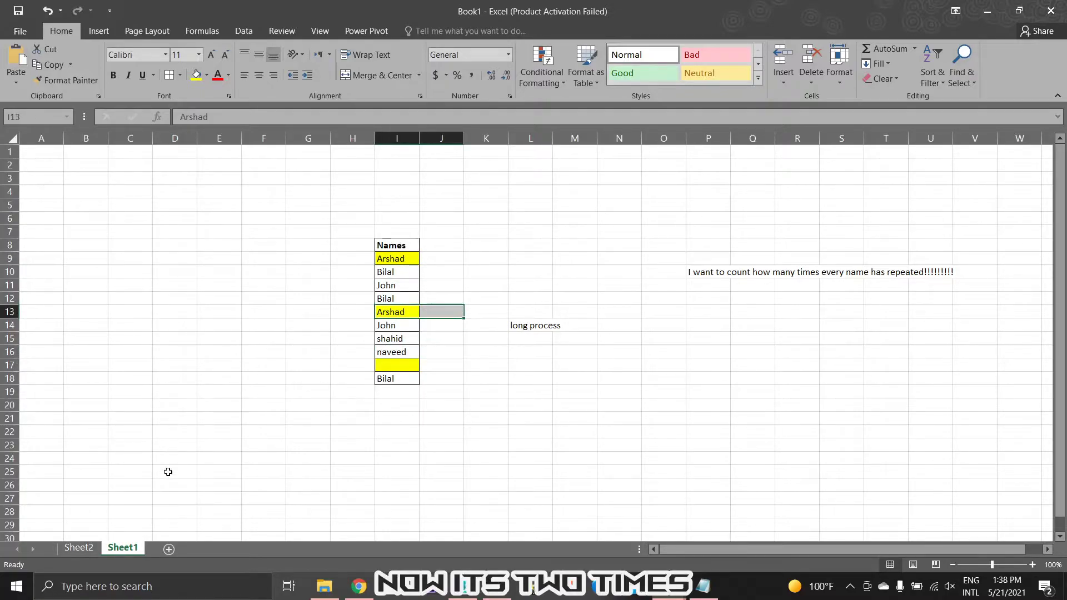
pyautogui.click(78, 548)
pyautogui.click(119, 219)
pyautogui.click(144, 189)
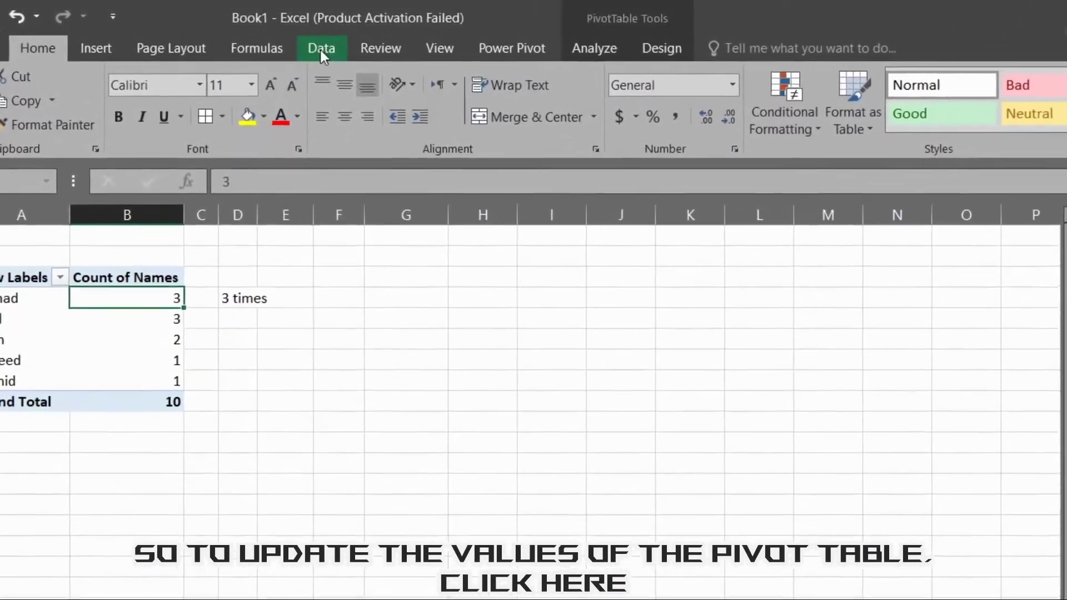
# Step: Refresh All so the pivot counts Arshad 2 with a total of 9
pyautogui.click(320, 49)
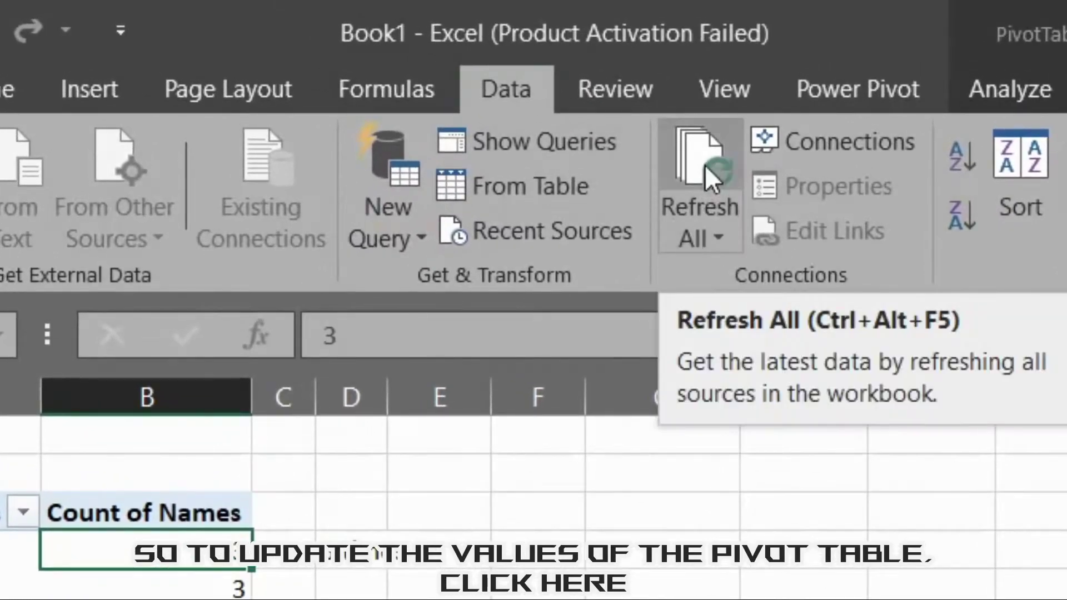
pyautogui.click(704, 165)
pyautogui.click(705, 165)
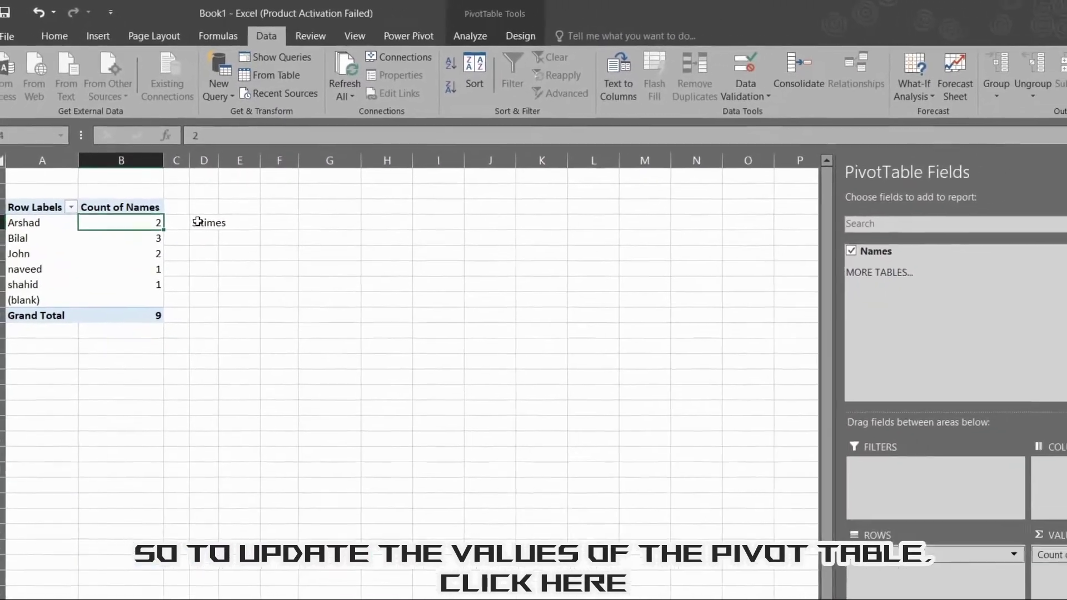
# Step: Change the D4 note from '3 times' to '2 times'
pyautogui.doubleClick(184, 192)
pyautogui.press('BackSpace')
pyautogui.write('2')
pyautogui.click(202, 225)
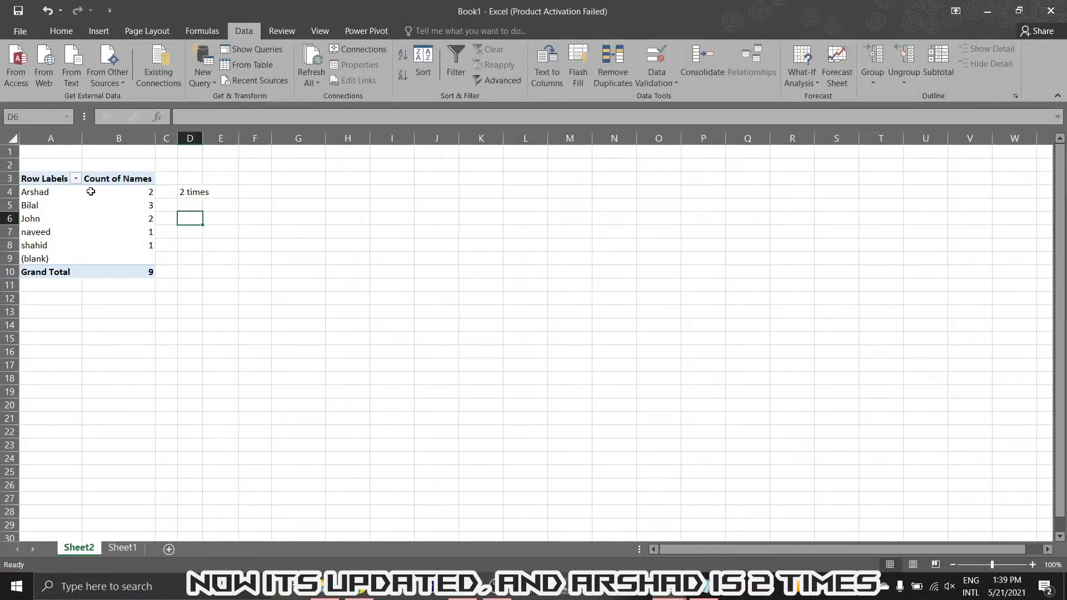
# Step: Check the new (blank) row label against the emptied cell I17 in the I9:I18 names list
pyautogui.click(27, 257)
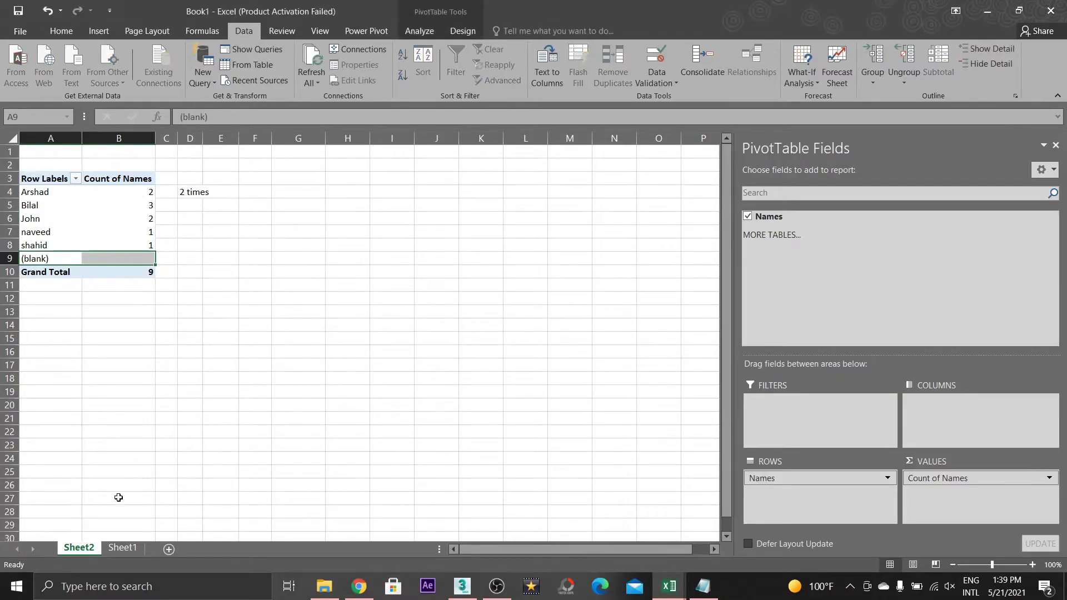
pyautogui.click(121, 548)
pyautogui.click(403, 366)
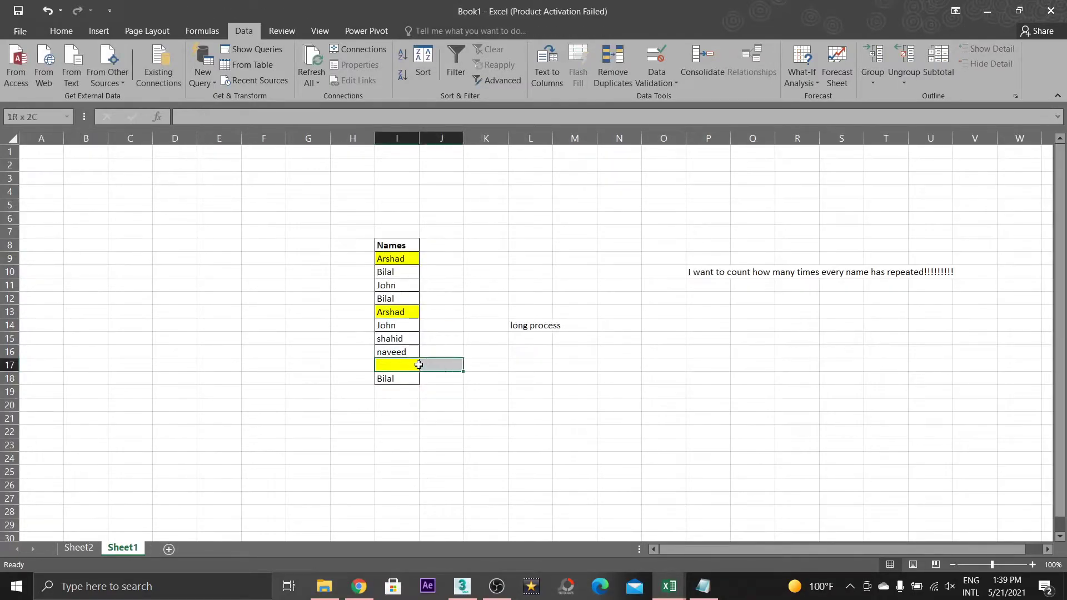
pyautogui.moveTo(401, 259); pyautogui.dragTo(403, 377)
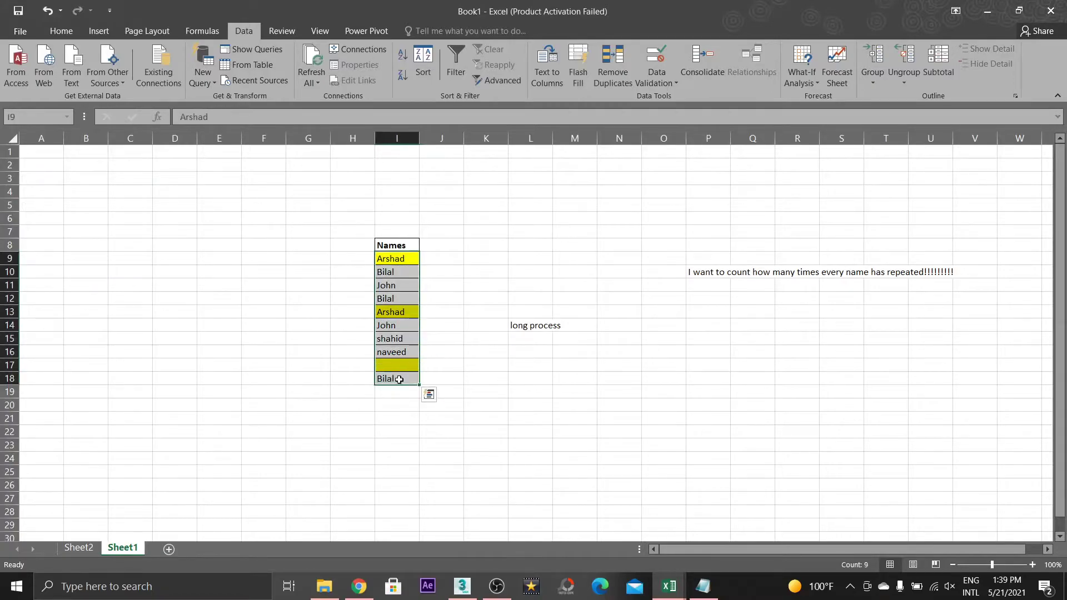
pyautogui.click(76, 549)
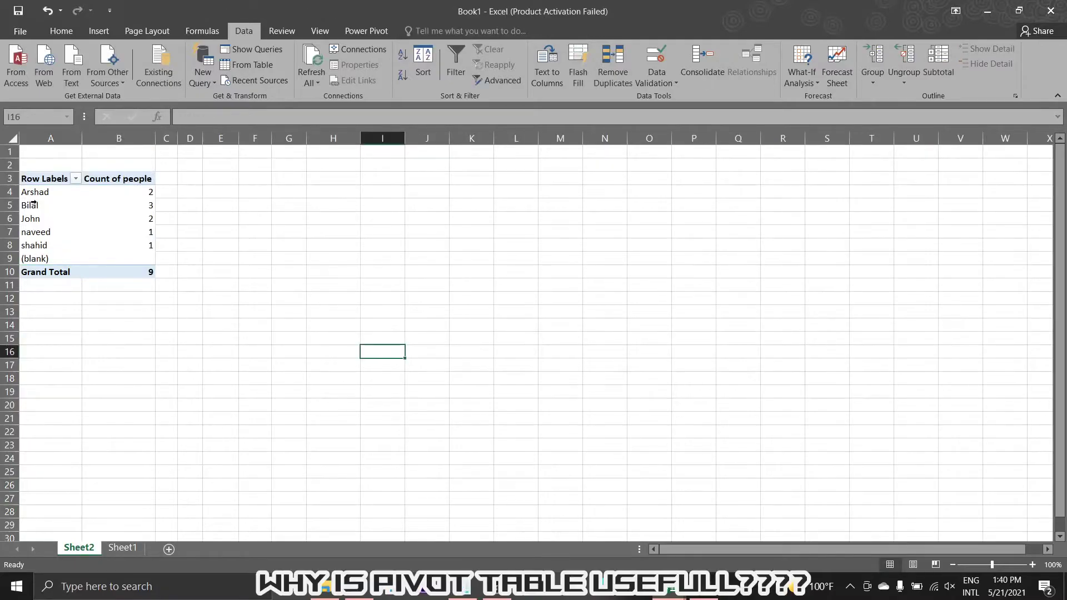
pyautogui.click(122, 548)
# Step: Finish the 'why is this usefull???' question in Notepad, then select G4:W24 on Sheet1
pyautogui.write('hy ')
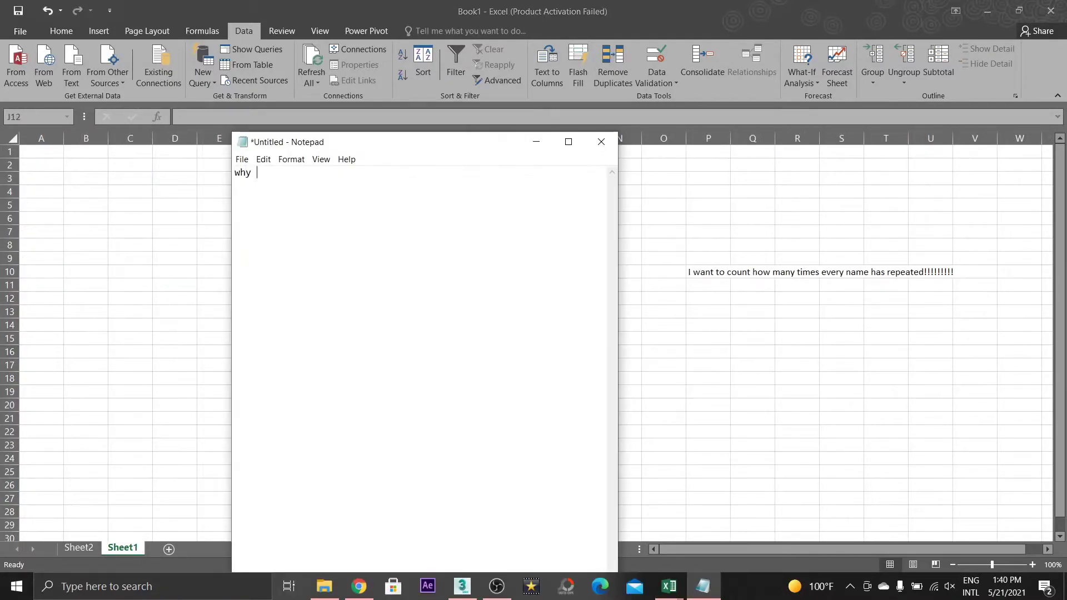
pyautogui.write('???????????')
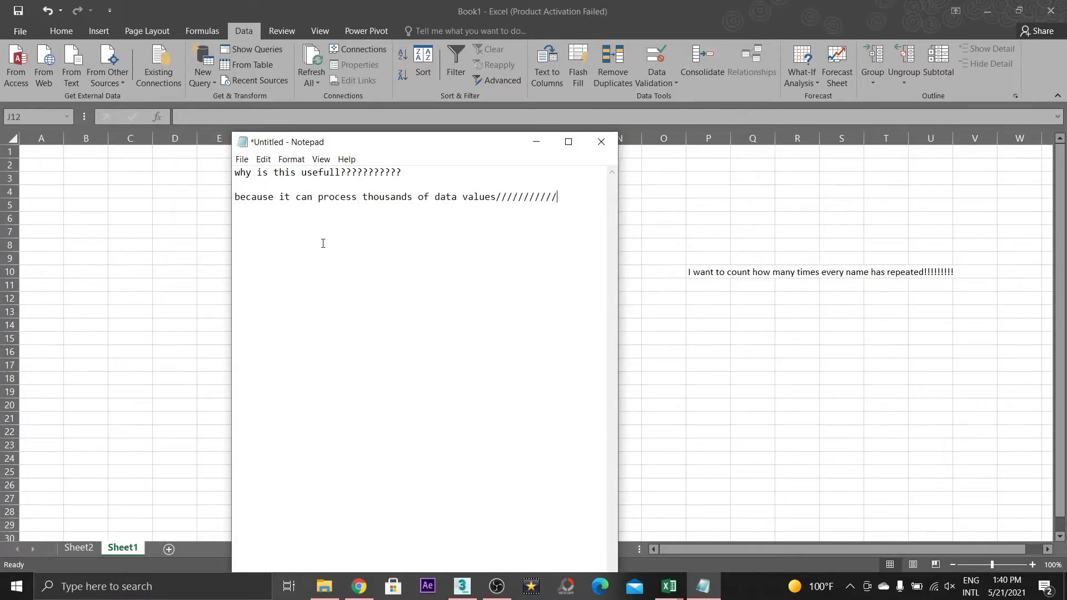
pyautogui.hotkey('alt', 'Tab')
pyautogui.moveTo(309, 192); pyautogui.dragTo(1000, 454)
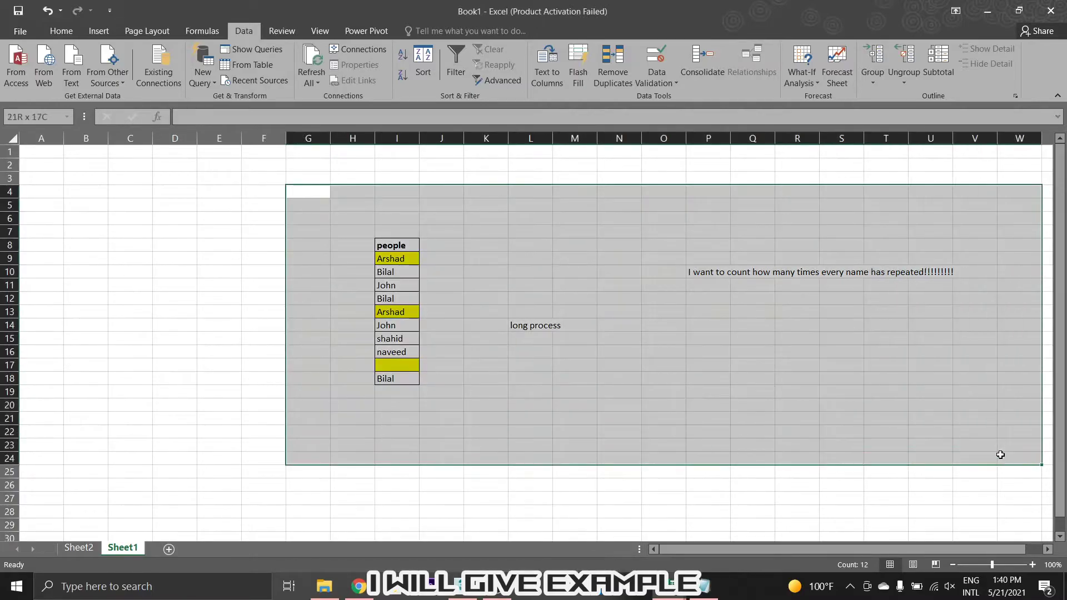
# Step: Clear the names and notes in G4:W24 and add a new Sheet3
pyautogui.press('Delete')
pyautogui.click(305, 295)
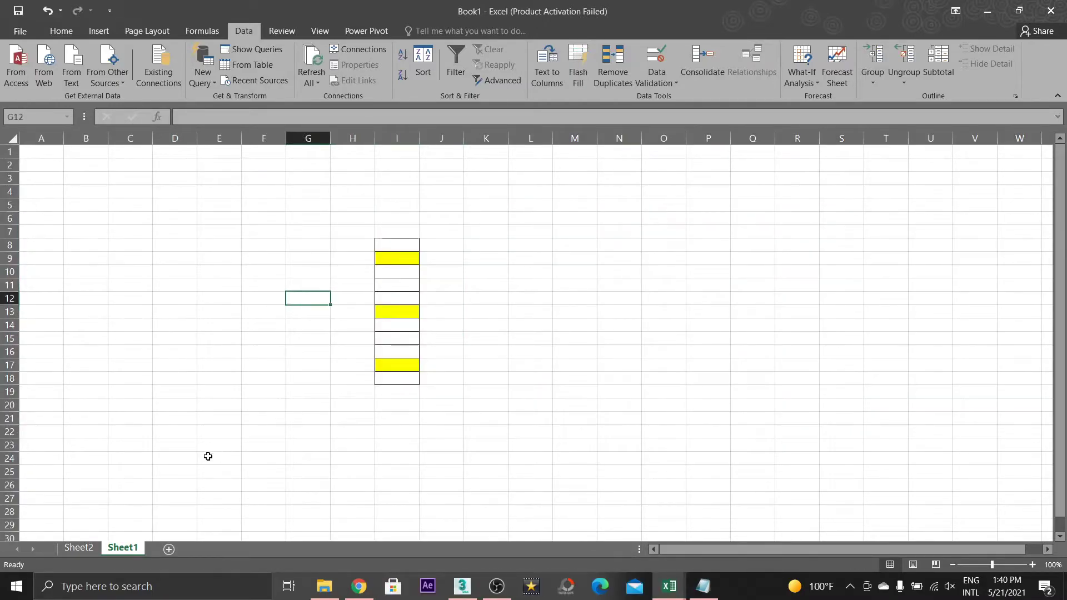
pyautogui.click(169, 549)
pyautogui.moveTo(669, 586)
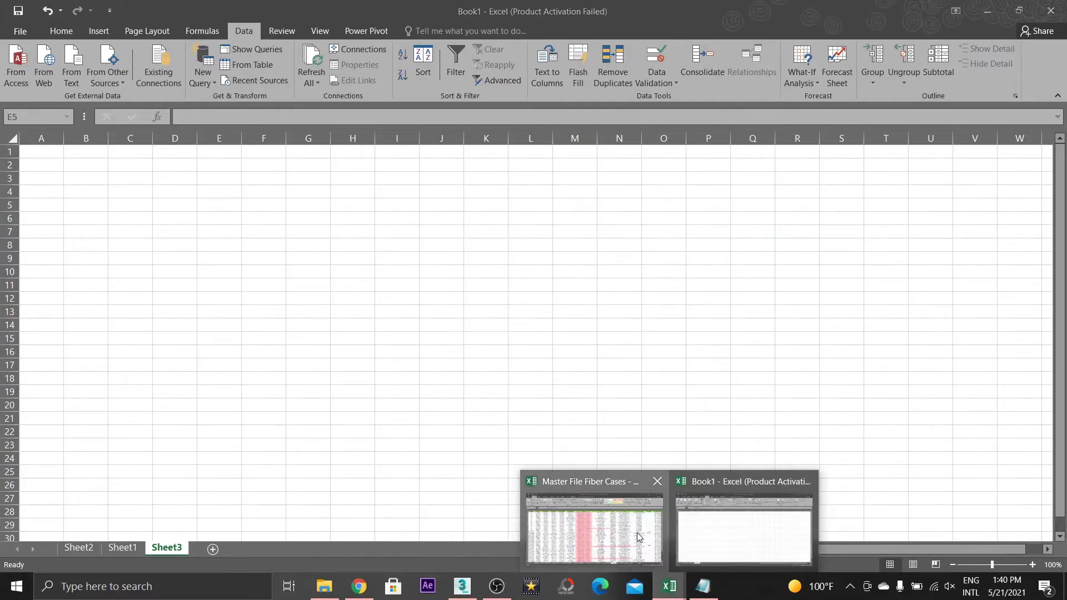
# Step: Copy Master File Fiber Cases' Dashboard Status column into C1 of Sheet3 and widen column C
pyautogui.click(637, 536)
pyautogui.click(566, 138)
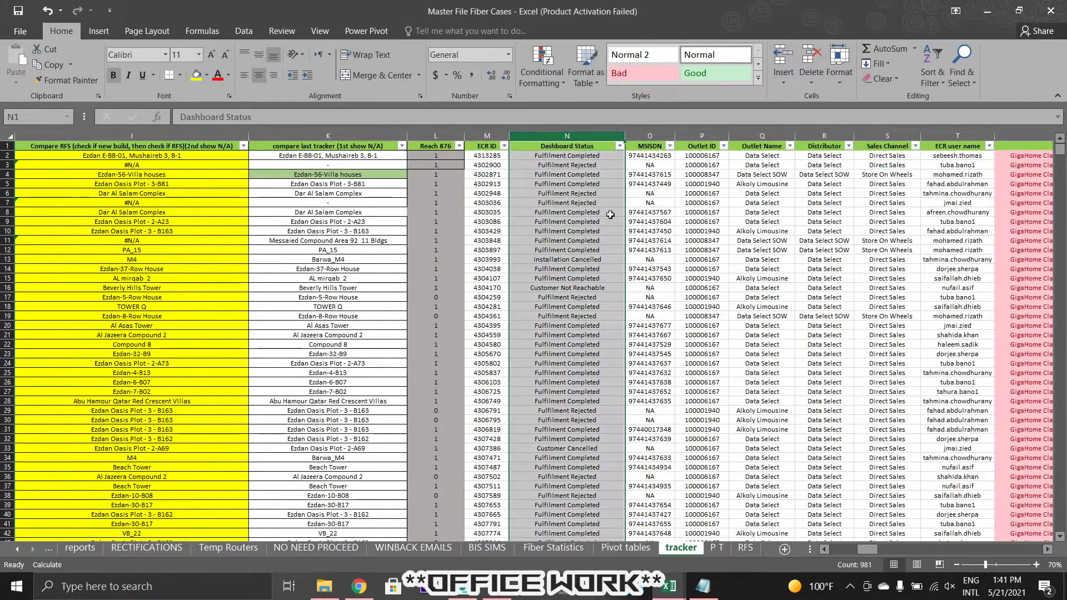
pyautogui.hotkey('ctrl', 'c')
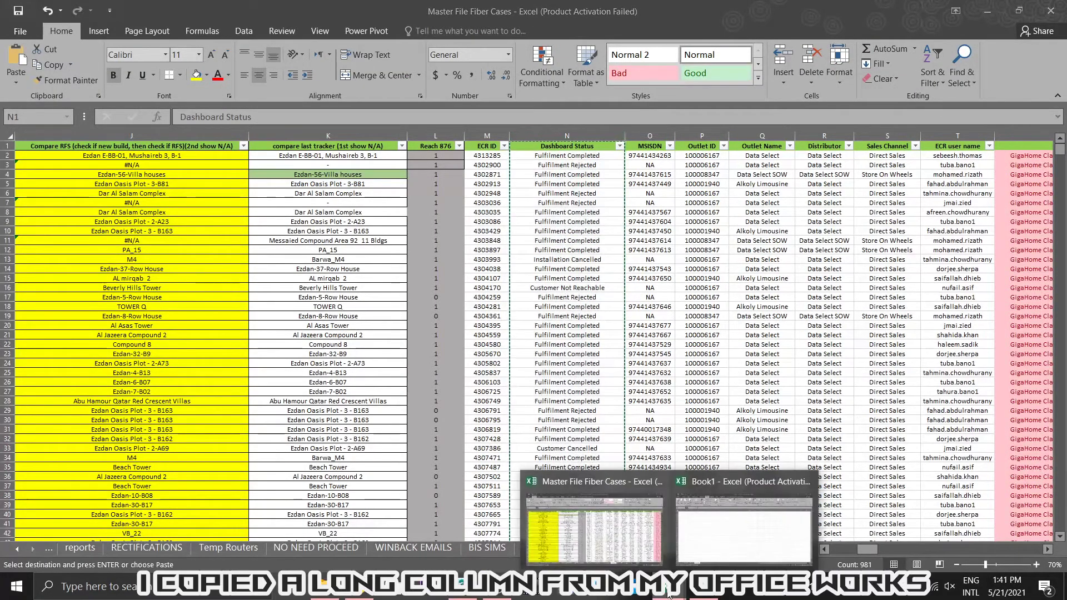
pyautogui.click(743, 528)
pyautogui.click(150, 157)
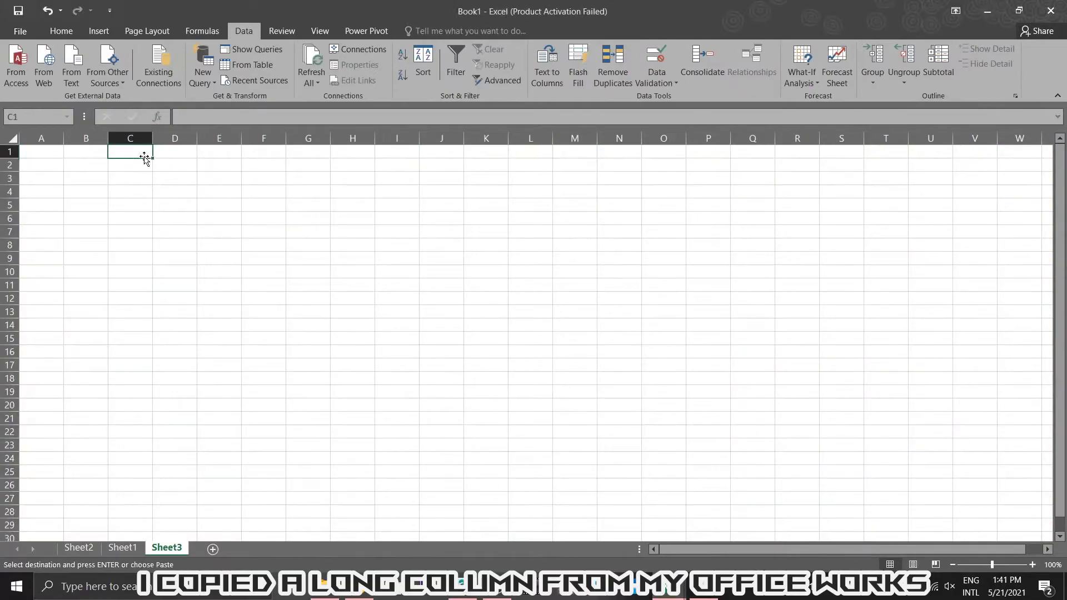
pyautogui.hotkey('ctrl', 'v')
pyautogui.click(260, 163)
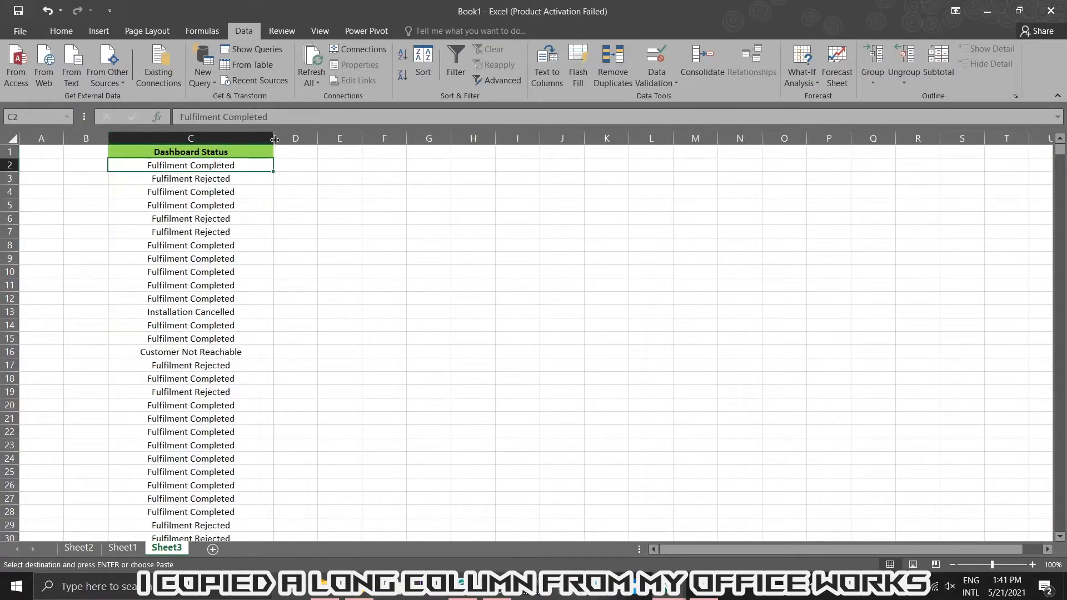
pyautogui.scroll(-8, 196, 368)
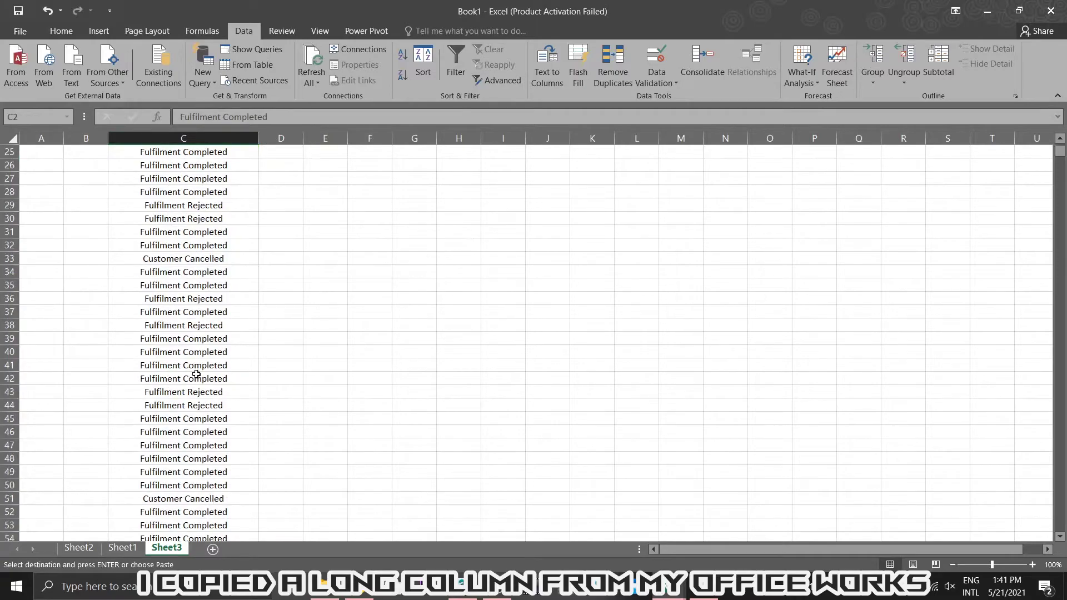
pyautogui.scroll(-8, 195, 368)
pyautogui.scroll(10, 200, 378)
pyautogui.scroll(7, 211, 411)
pyautogui.scroll(1, 220, 428)
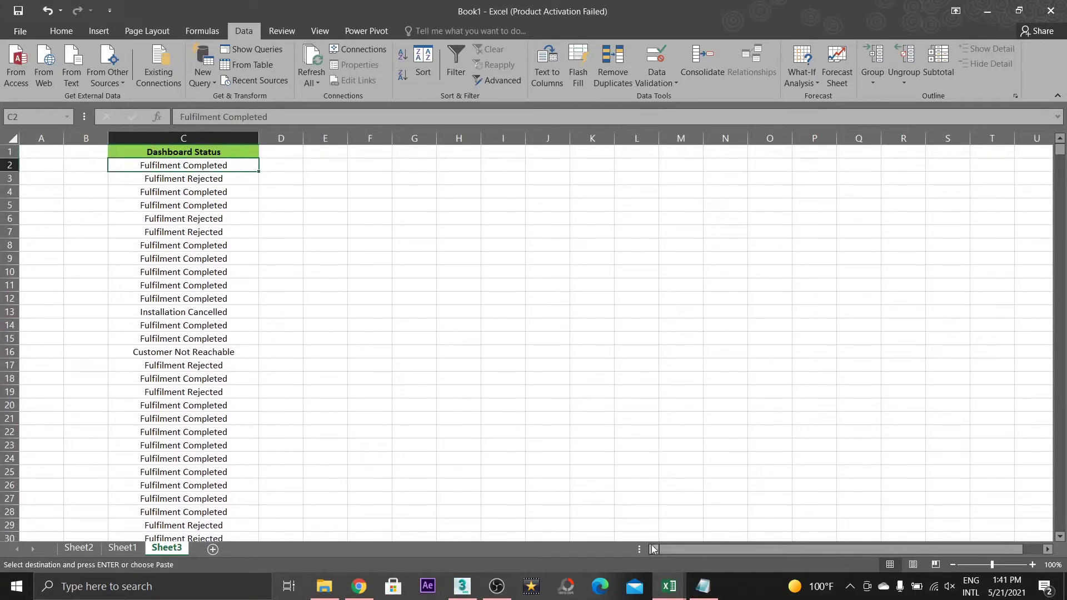
# Step: Note in Notepad that the copied column has repeated content whose occurrences need counting
pyautogui.hotkey('alt', 'Tab')
pyautogui.write(',')
pyautogui.press('Return')
pyautogui.press('Return')
pyautogui.write('i just co')
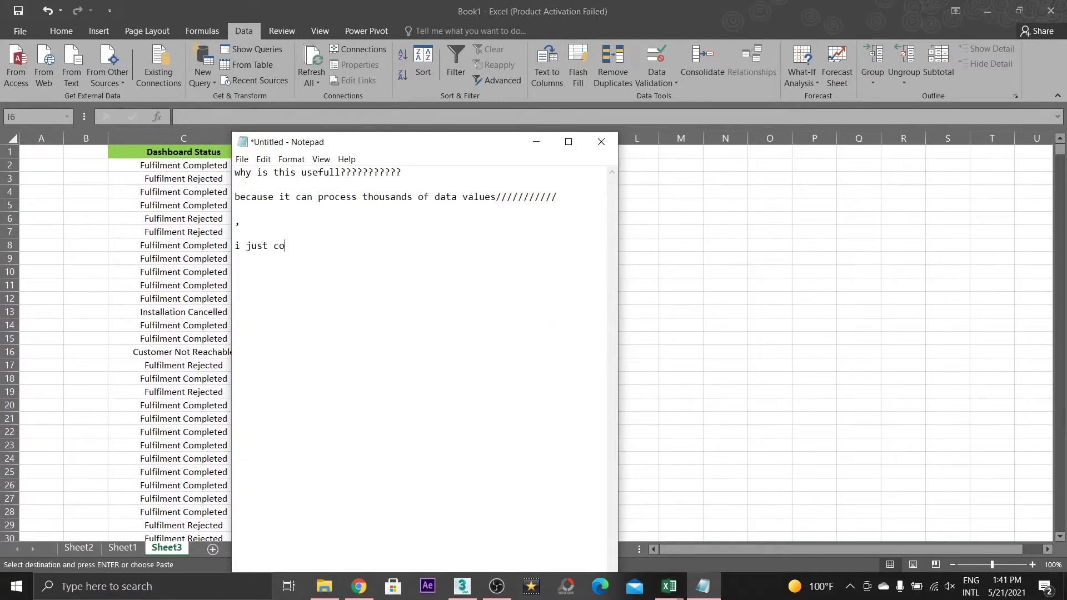
pyautogui.write('pied a column from another')
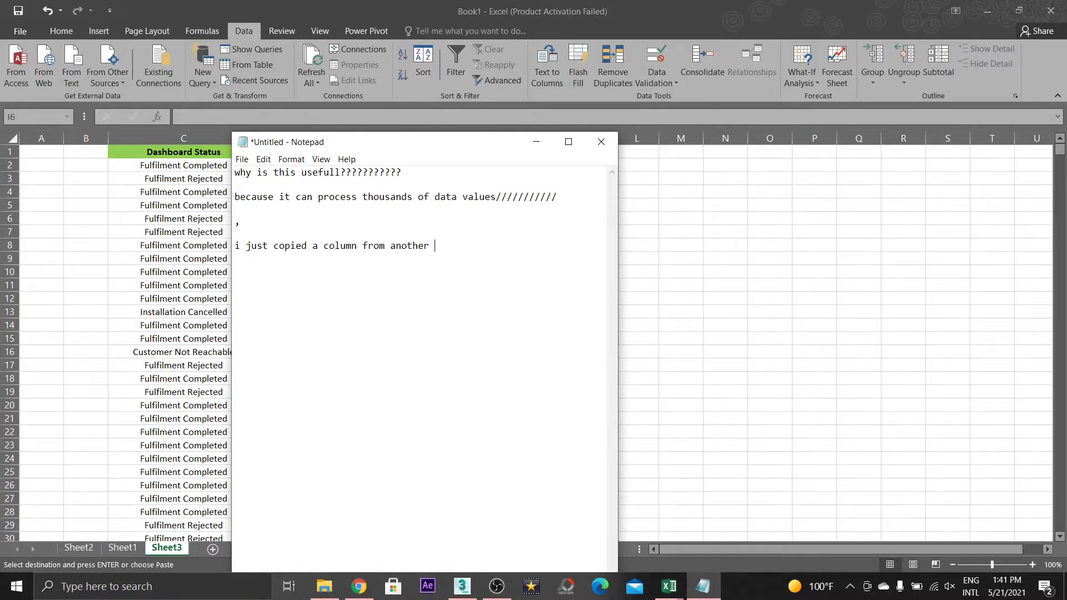
pyautogui.write(' file,  i')
pyautogui.write('t co')
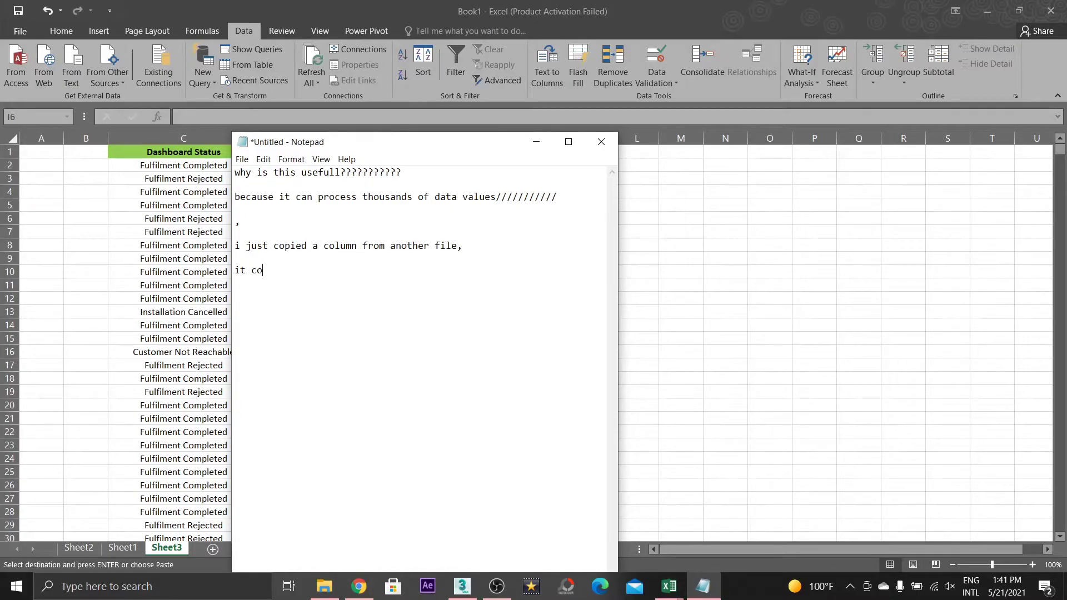
pyautogui.write('ntaines different contents')
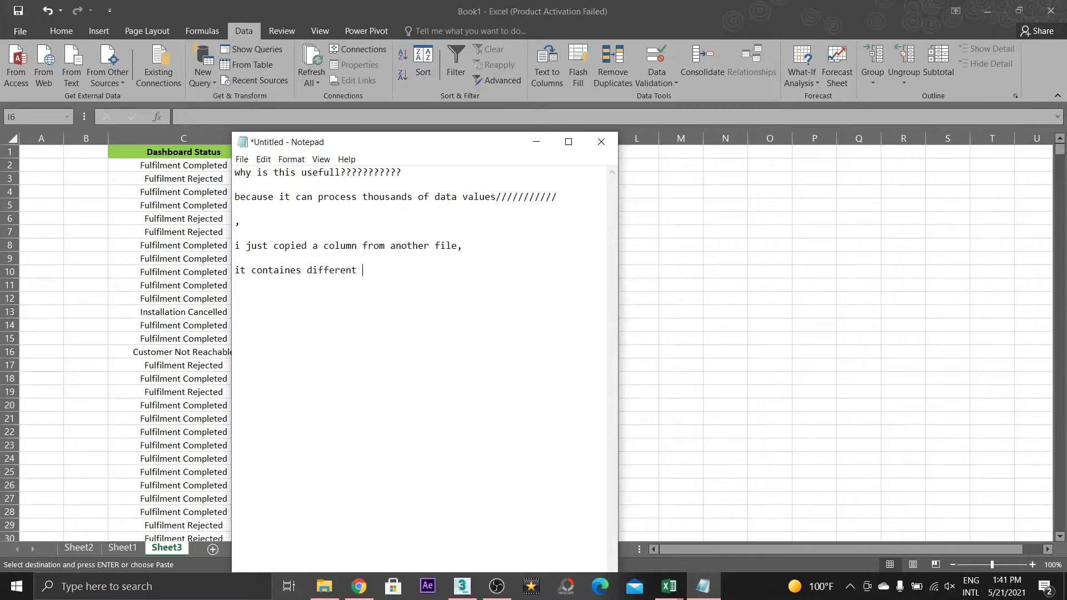
pyautogui.write(' in the colum')
pyautogui.write('n named dashboa')
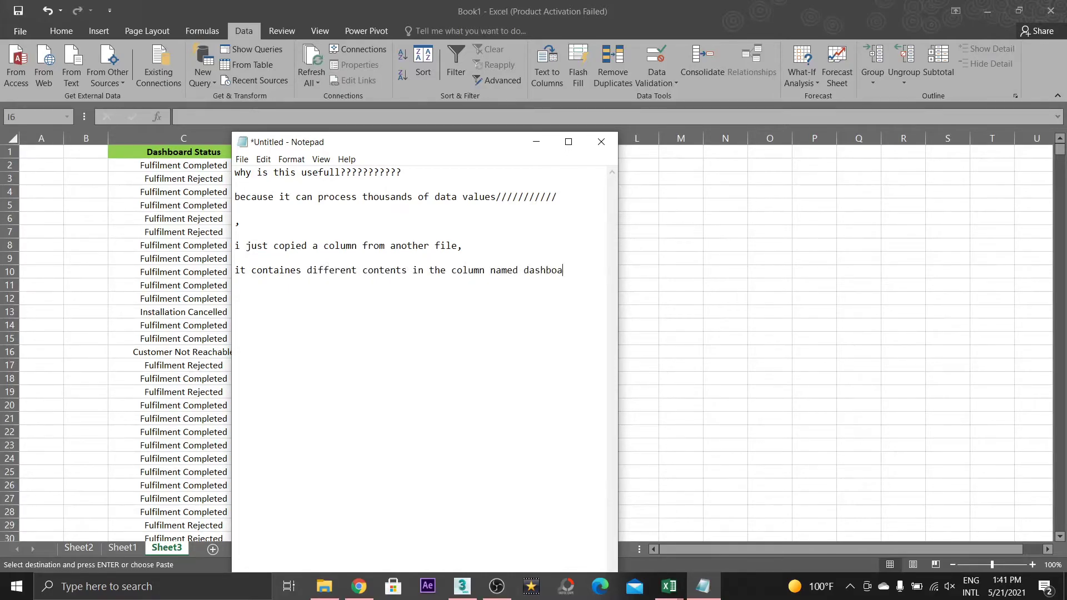
pyautogui.write('rd status.  so')
pyautogui.write(' i want to know how ')
pyautogui.write('ma')
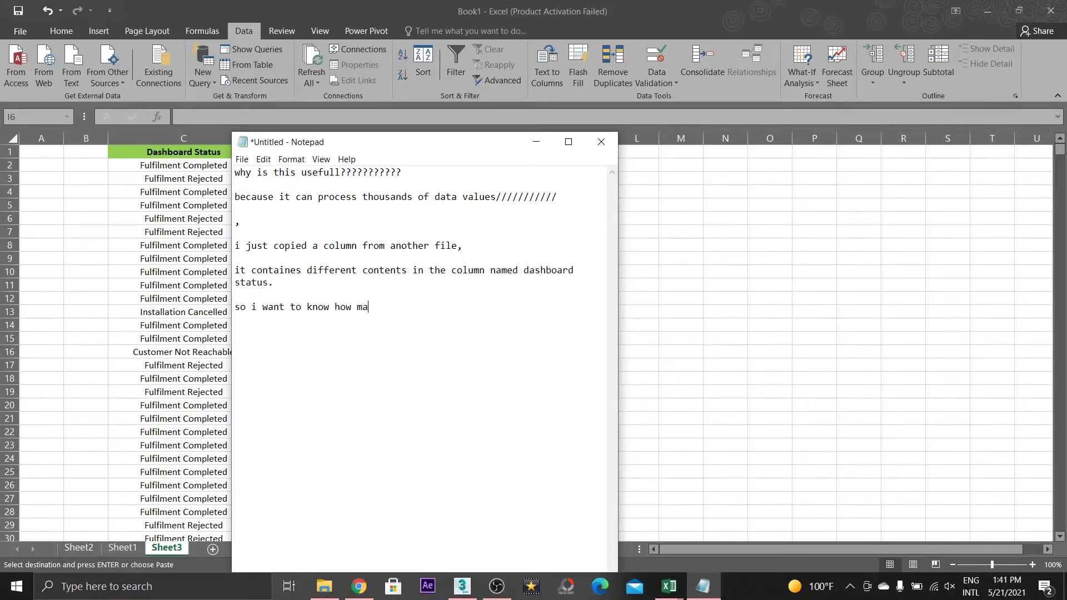
pyautogui.write('ny times each of the conen')
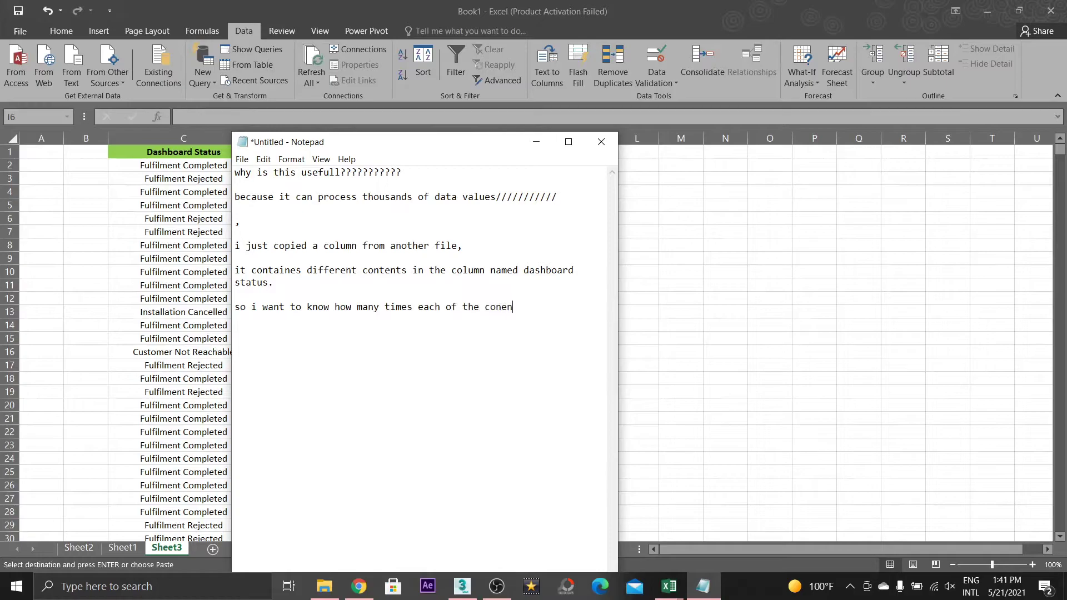
pyautogui.press('BackSpace')
pyautogui.press('BackSpace')
pyautogui.write('tent has repeated.')
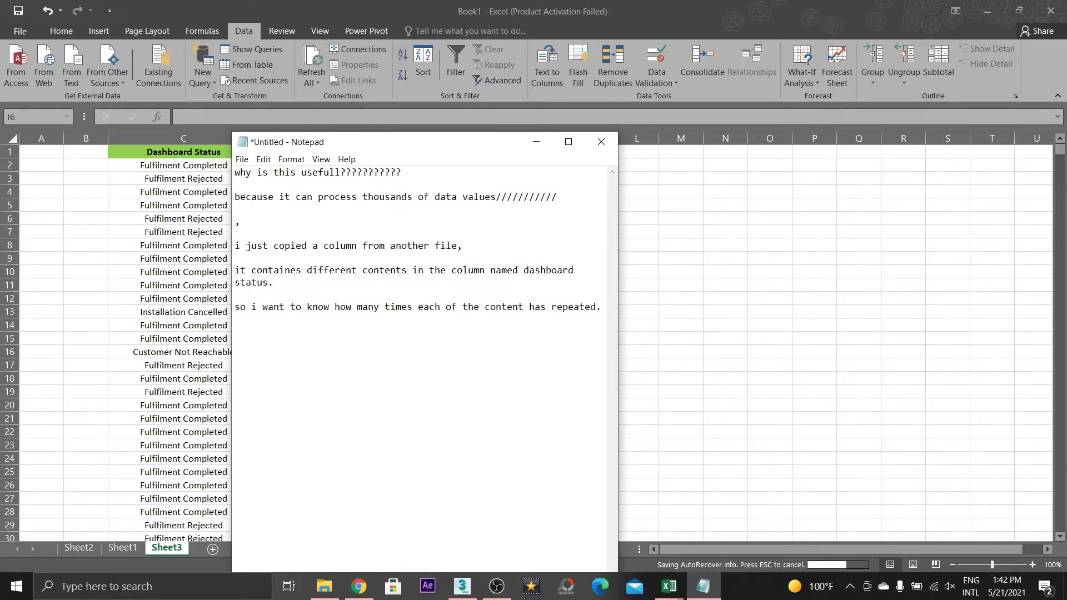
pyautogui.press('Return')
pyautogui.press('Return')
pyautogui.write('hmmmm')
pyautogui.press('Return')
pyautogui.press('Return')
pyautogui.write('we ')
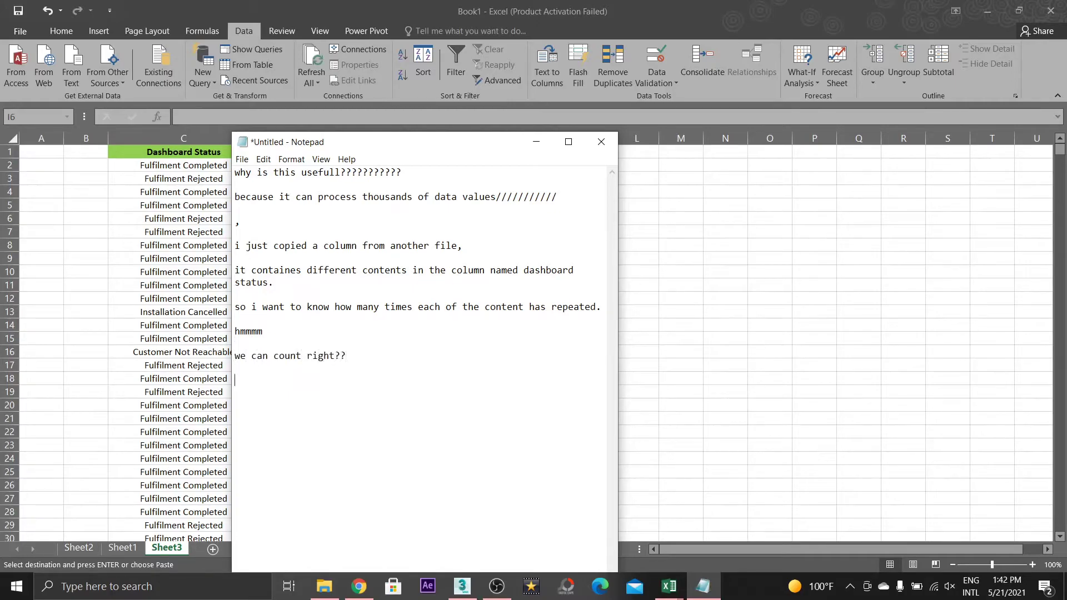
pyautogui.write('nooooo, its too much,')
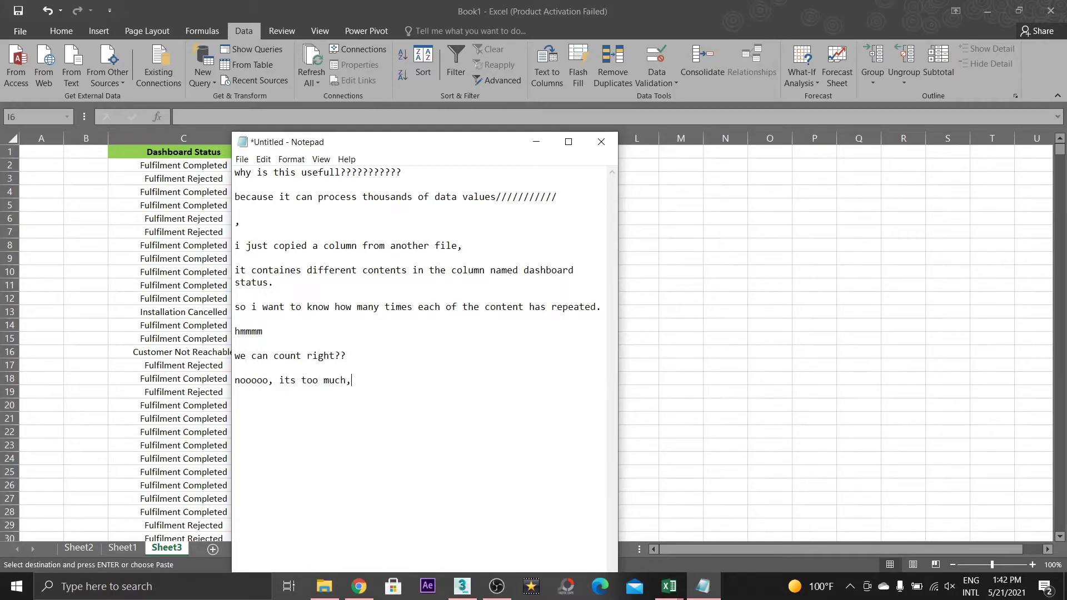
# Step: Select the 980 status values in C2:C981, then conclude the note with 'so we will apply pivot table..'
pyautogui.hotkey('alt', 'Tab')
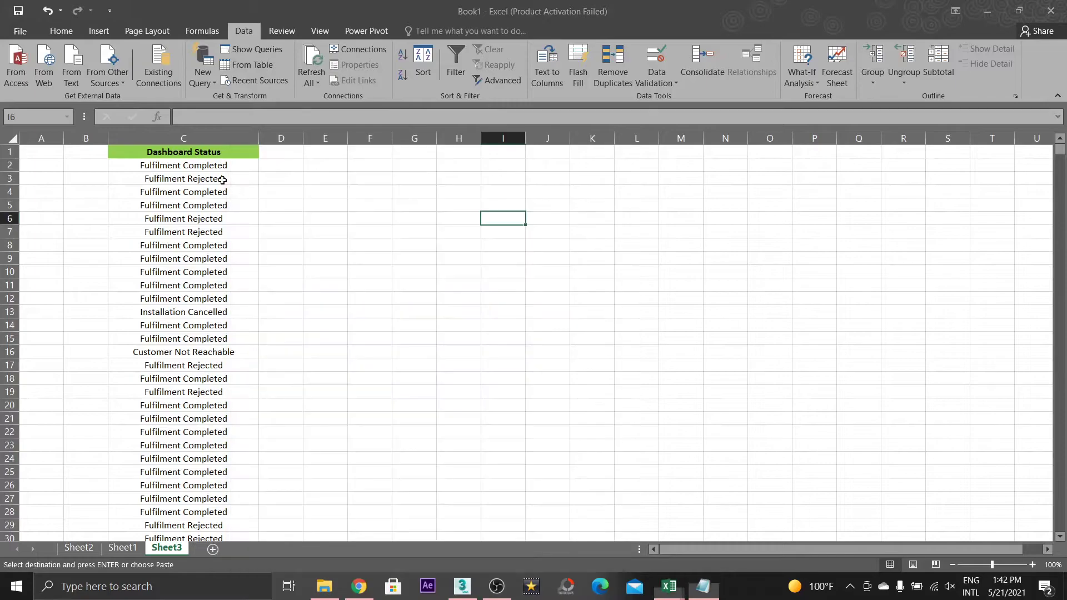
pyautogui.click(213, 165)
pyautogui.hotkey('ctrl', 'shift', 'Down')
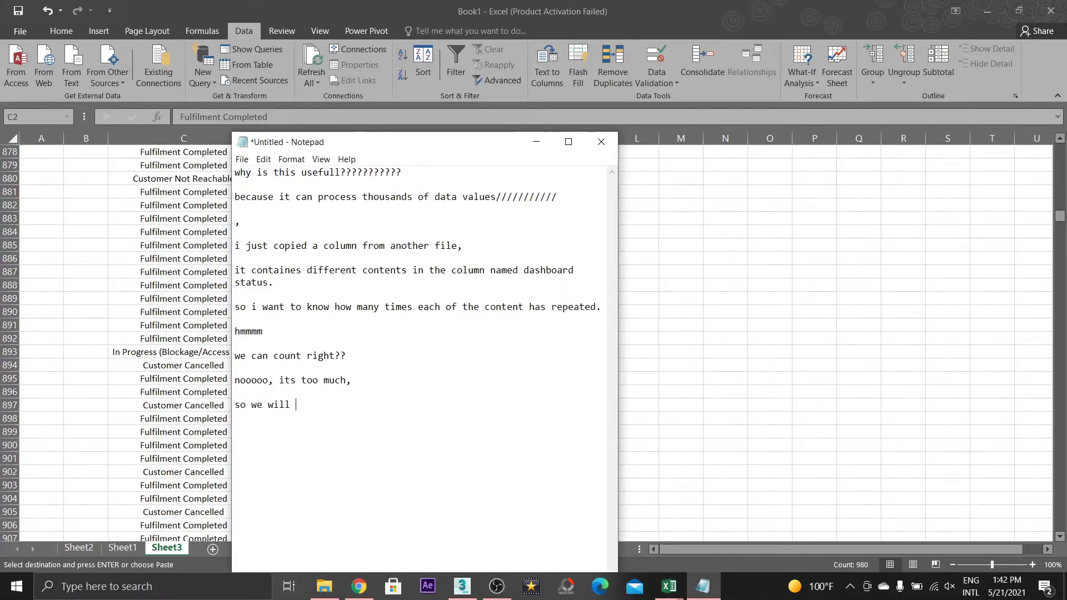
pyautogui.write('apply pivot table..')
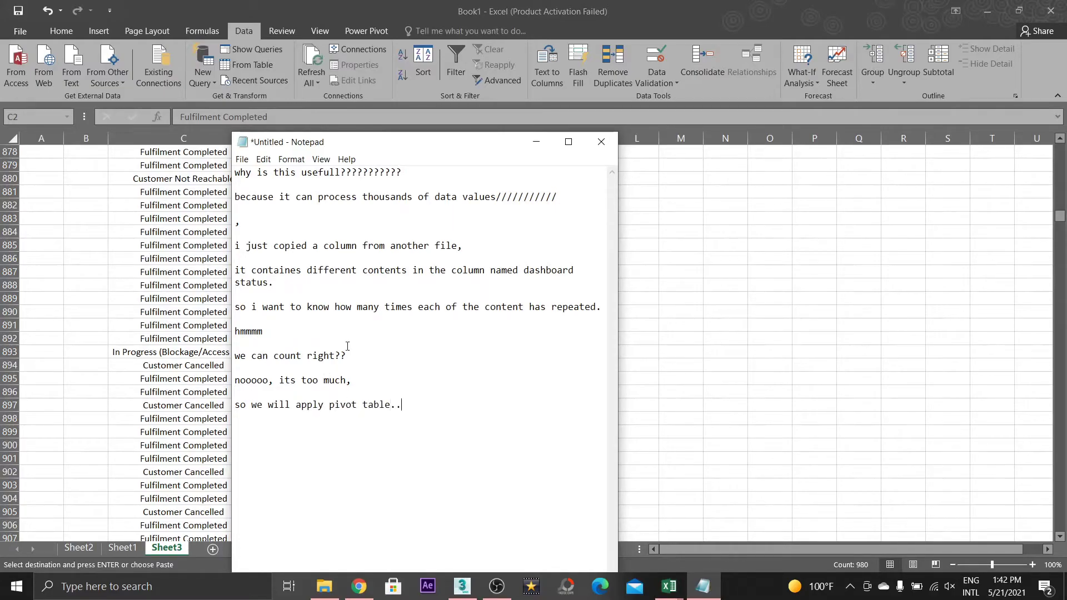
pyautogui.hotkey('alt', 'Tab')
pyautogui.scroll(20, 312, 416)
pyautogui.scroll(20, 238, 179)
# Step: Insert a PivotTable from the Dashboard Status column on a new sheet
pyautogui.scroll(15, 233, 182)
pyautogui.click(233, 181)
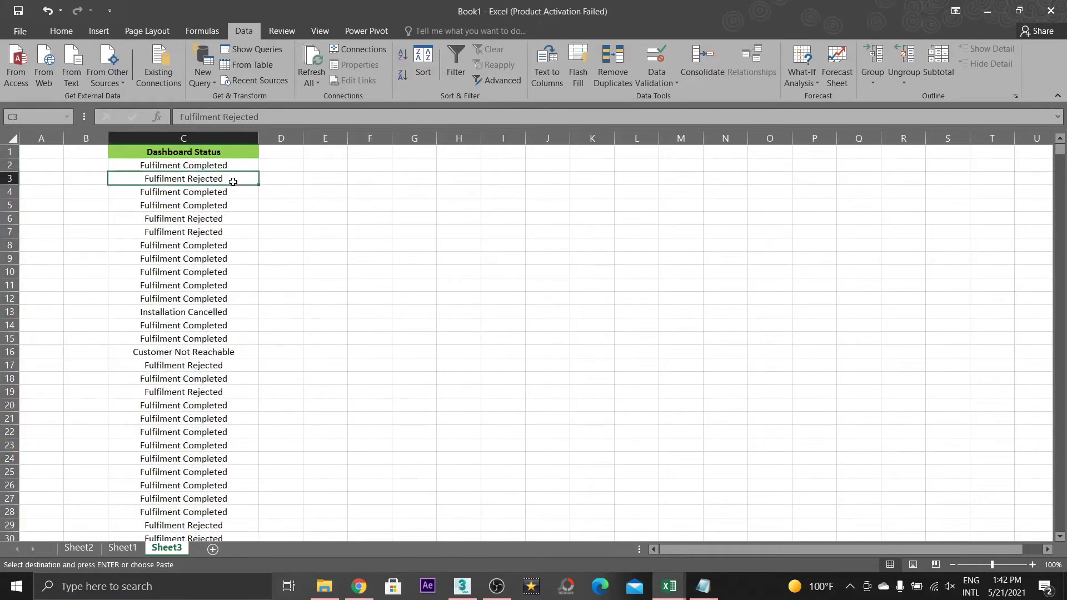
pyautogui.hotkey('ctrl', 'space')
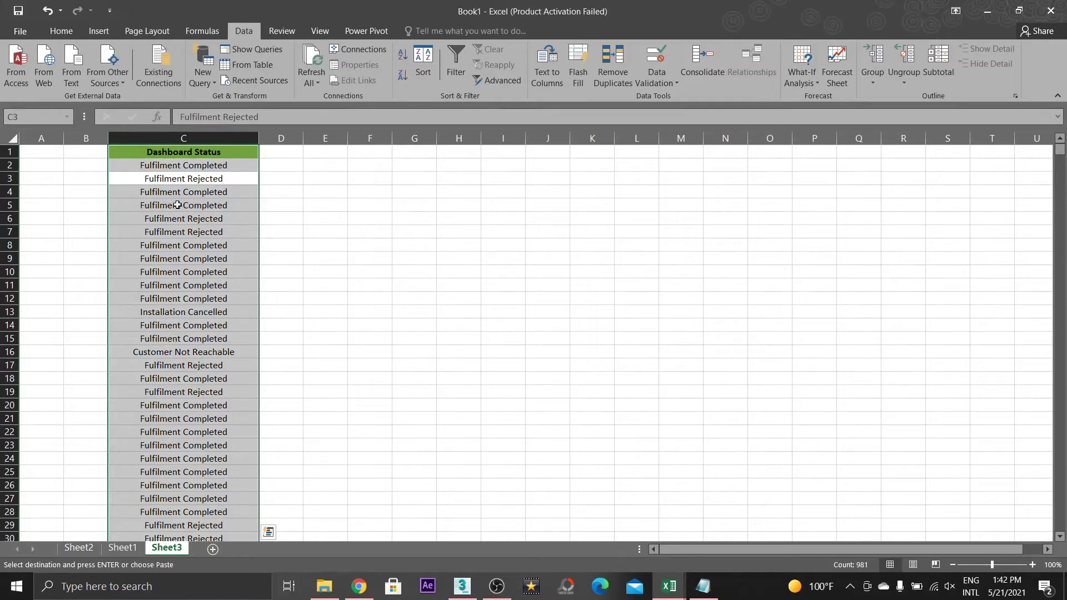
pyautogui.click(99, 31)
pyautogui.click(22, 61)
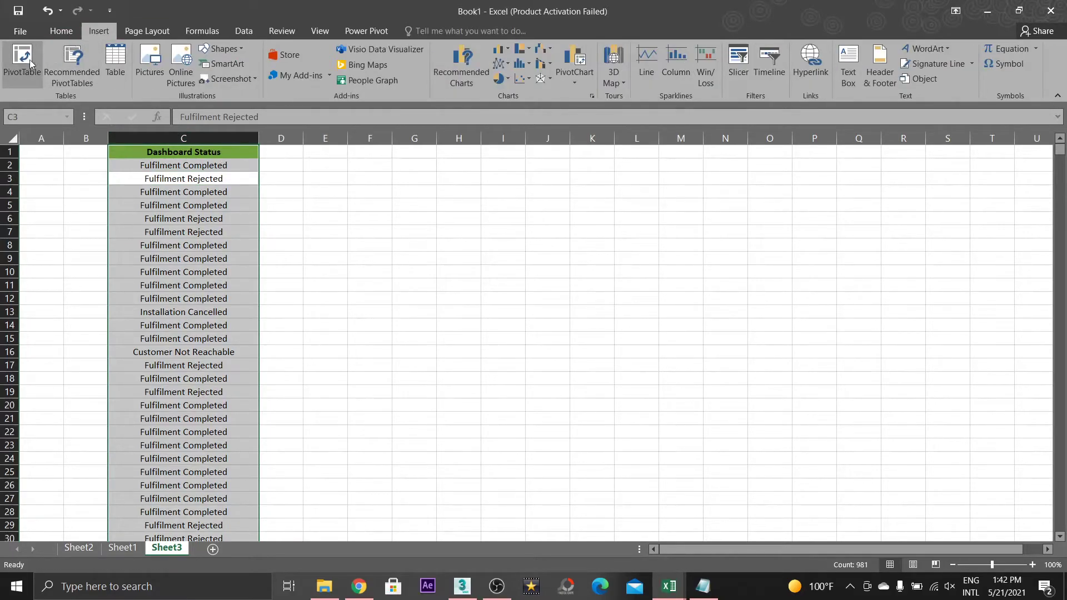
pyautogui.click(740, 453)
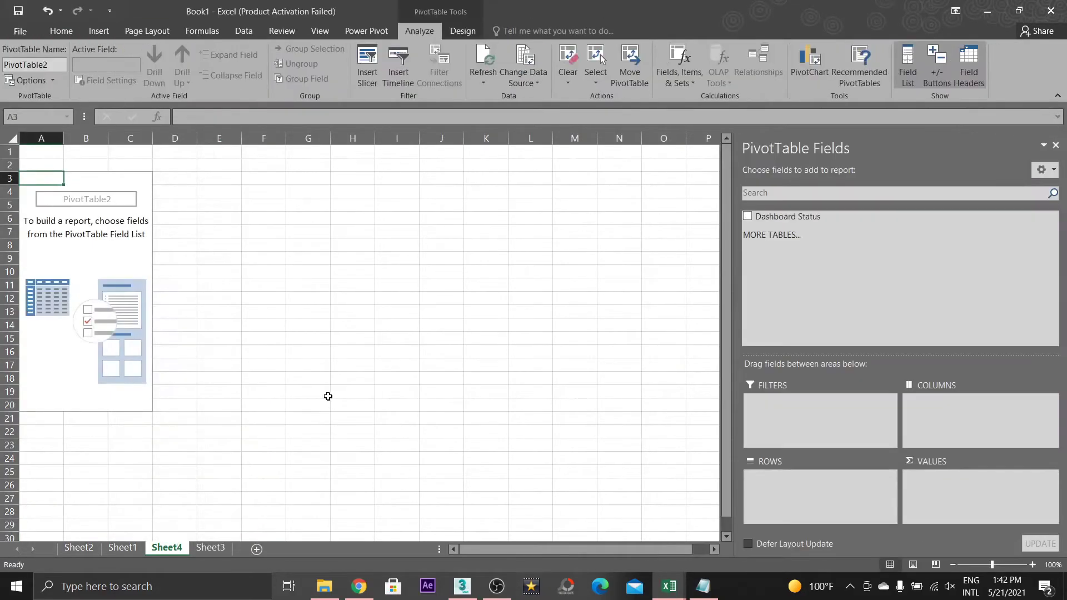
# Step: Put Dashboard Status in Rows and Values, e.g. Fulfilment Completed 578, Grand Total 980
pyautogui.moveTo(811, 222); pyautogui.dragTo(811, 497)
pyautogui.moveTo(62, 193); pyautogui.dragTo(80, 236)
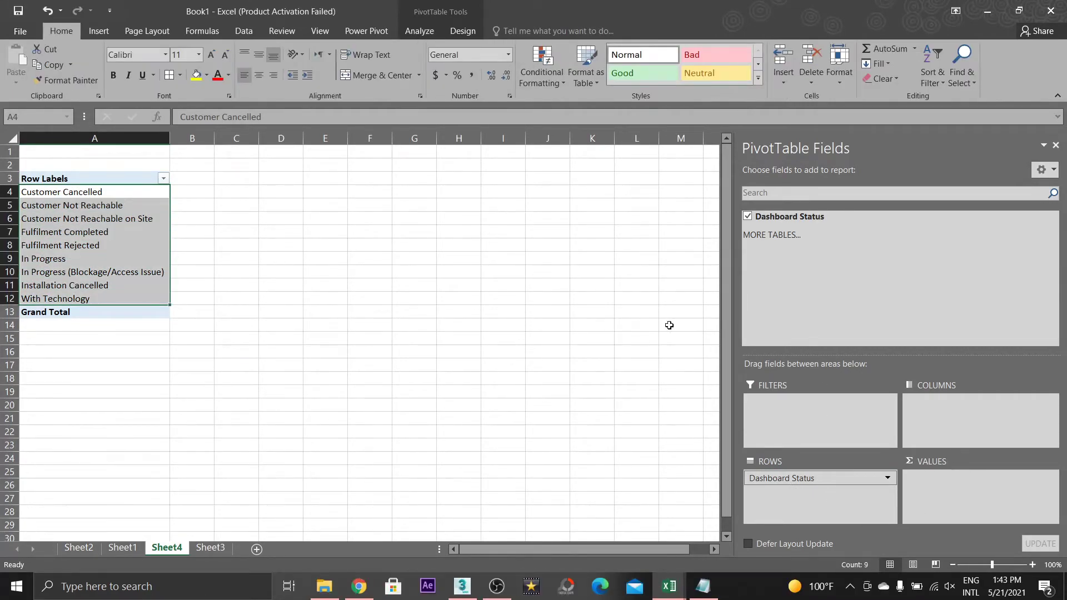
pyautogui.moveTo(789, 216); pyautogui.dragTo(967, 492)
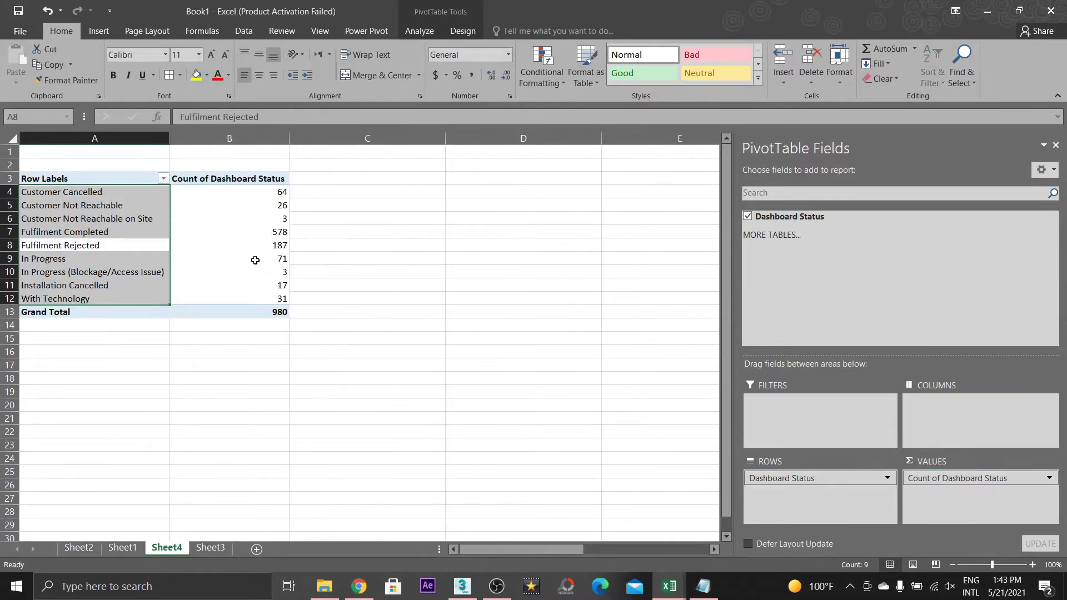
pyautogui.click(255, 260)
pyautogui.moveTo(130, 193); pyautogui.dragTo(245, 298)
pyautogui.click(247, 285)
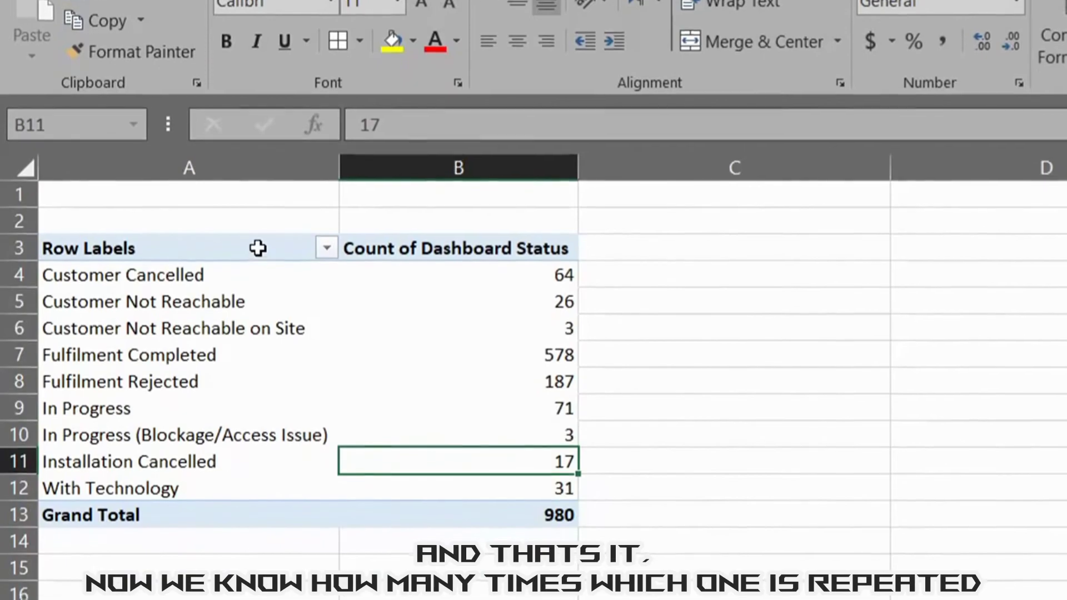
pyautogui.moveTo(258, 245); pyautogui.dragTo(505, 500)
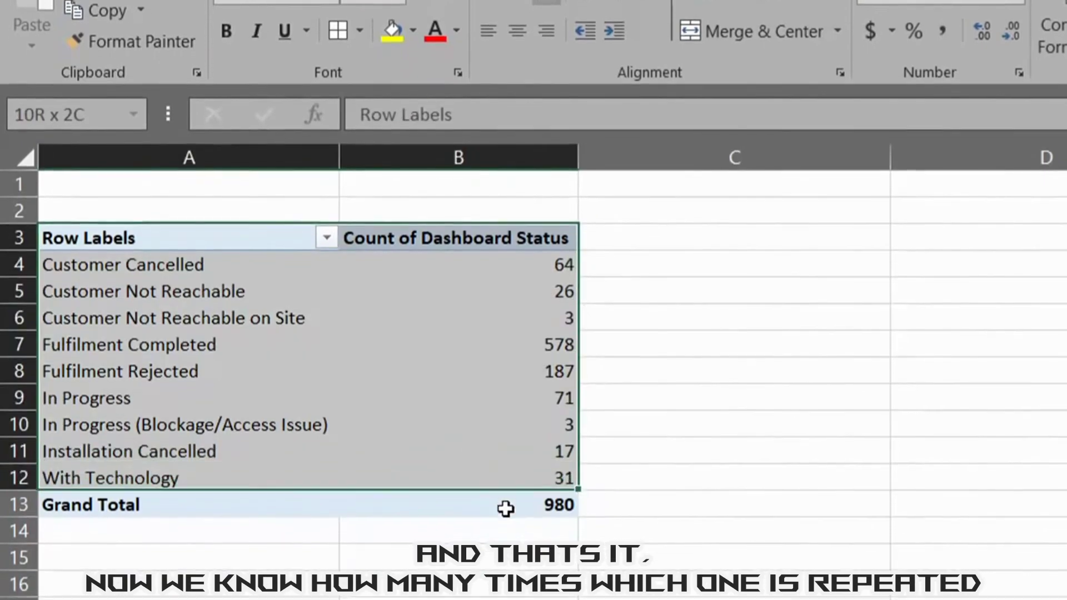
pyautogui.click(668, 451)
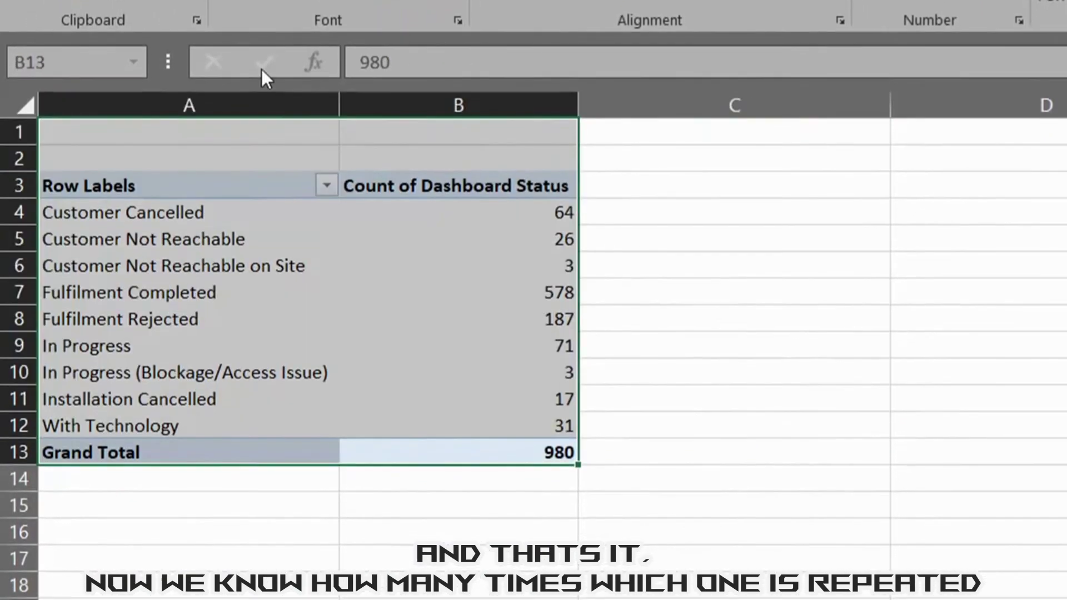
pyautogui.moveTo(312, 376); pyautogui.dragTo(400, 436)
pyautogui.click(400, 395)
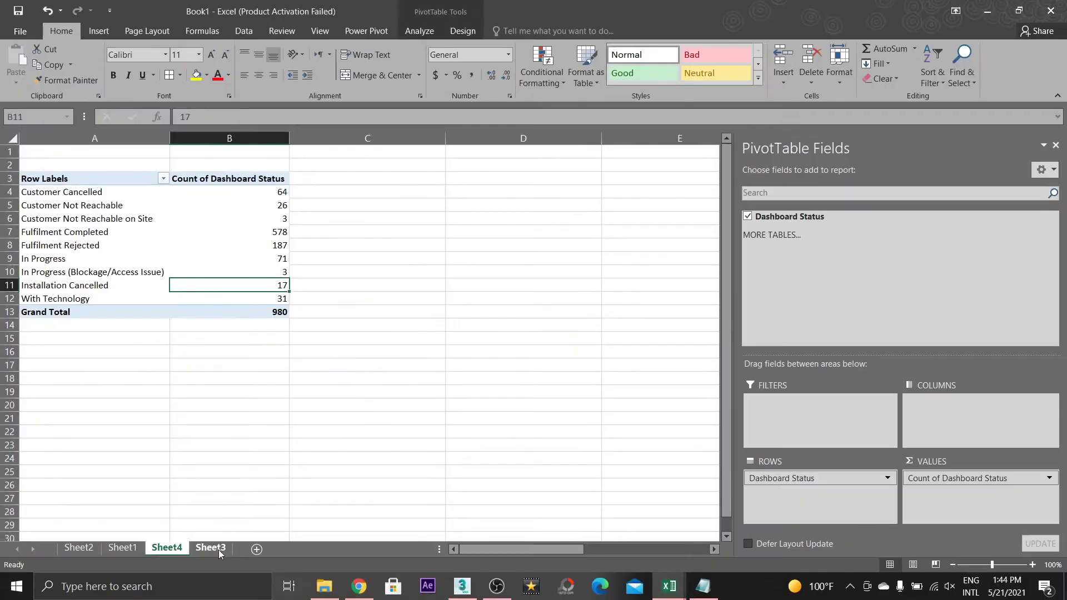
pyautogui.click(219, 549)
pyautogui.click(228, 138)
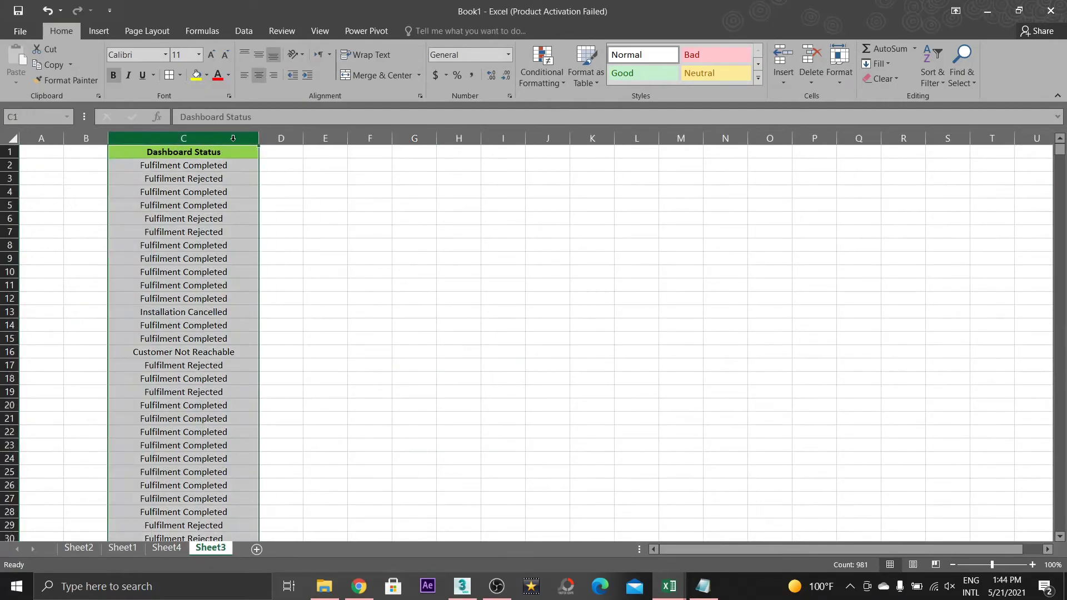
pyautogui.click(231, 162)
pyautogui.hotkey('ctrl', 'shift', 'Down')
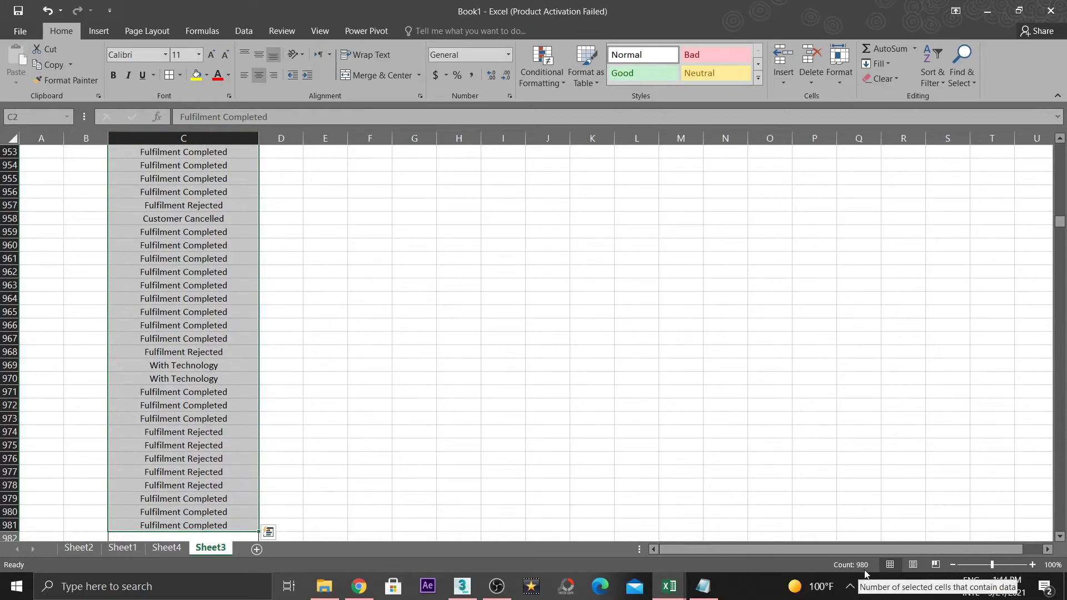
pyautogui.click(166, 548)
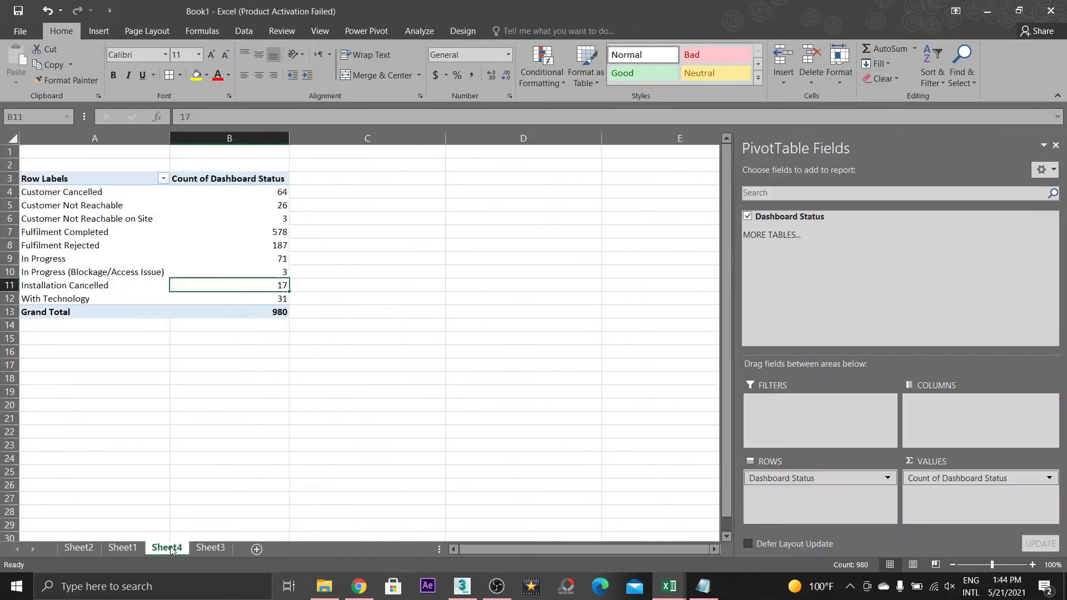
pyautogui.click(262, 315)
pyautogui.moveTo(102, 192); pyautogui.dragTo(261, 196)
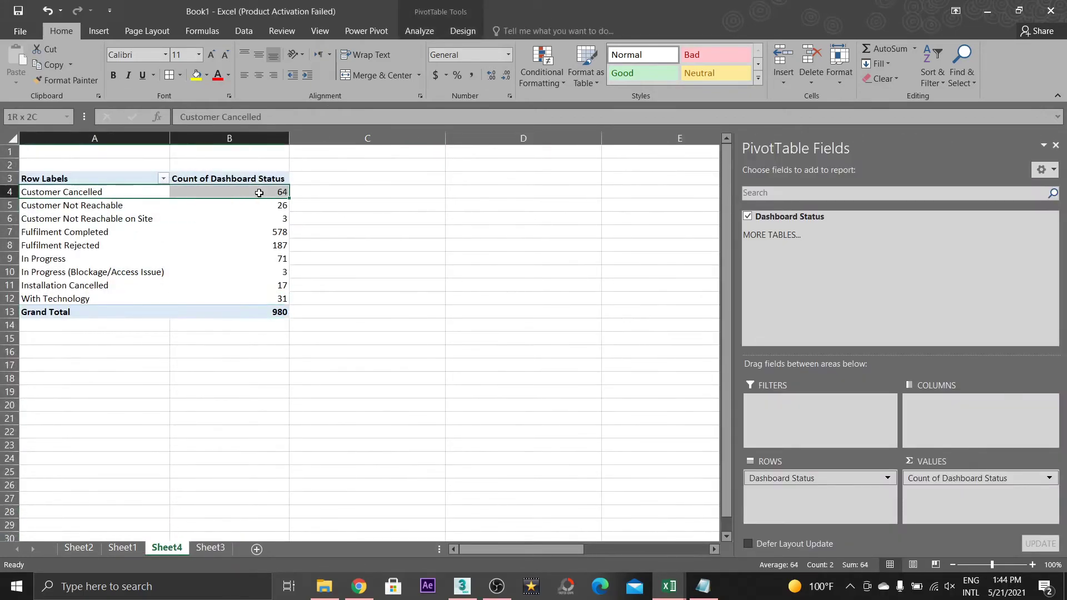
pyautogui.moveTo(71, 218); pyautogui.dragTo(262, 213)
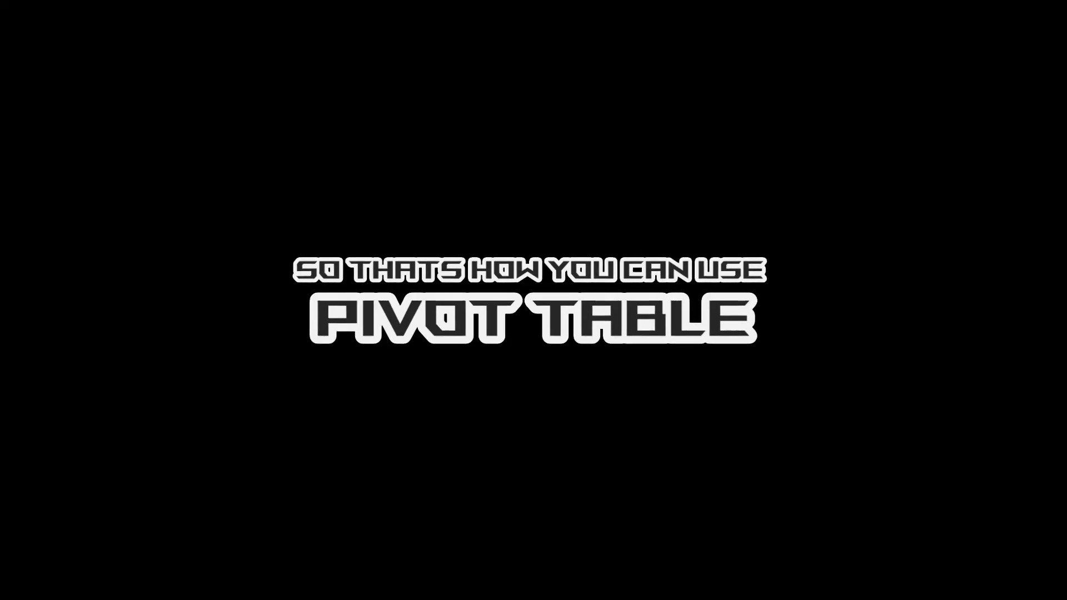